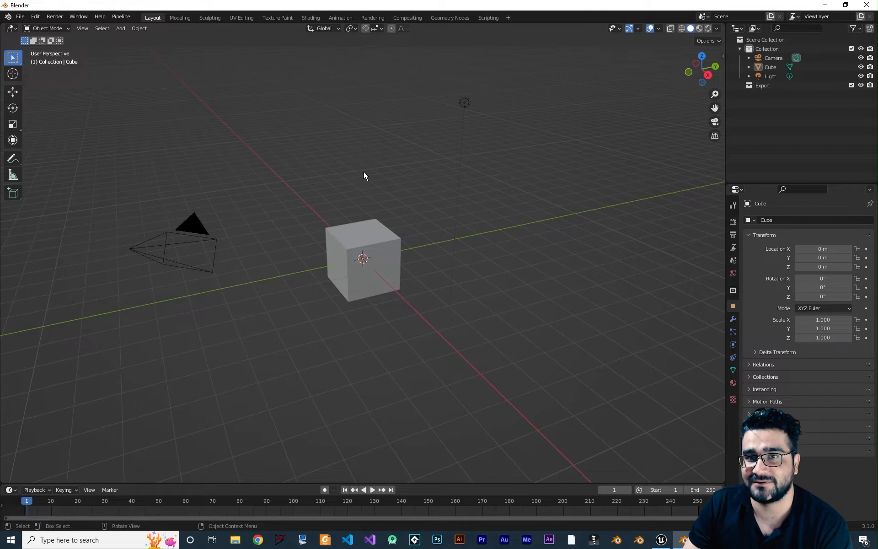
# - Delete the default cube, camera and light from the scene
pyautogui.moveTo(361, 200); pyautogui.dragTo(365, 180, button='middle')
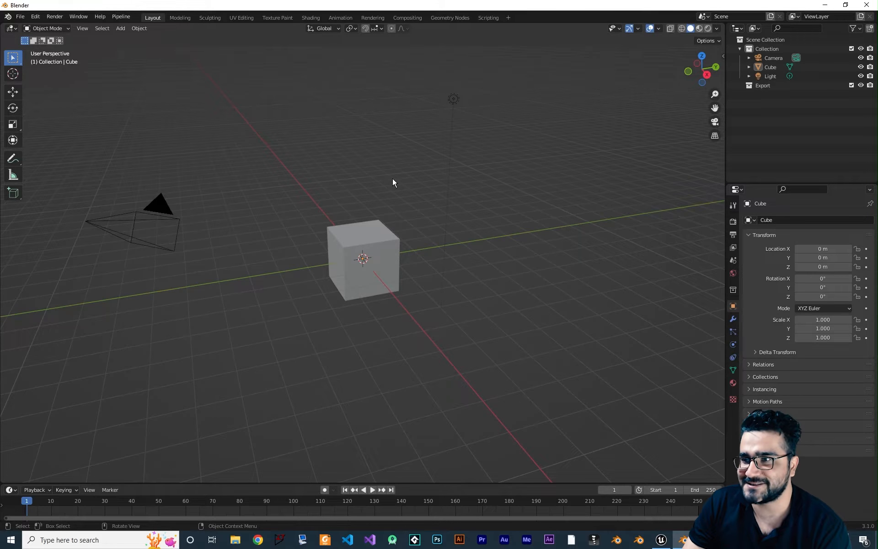
pyautogui.press('a')
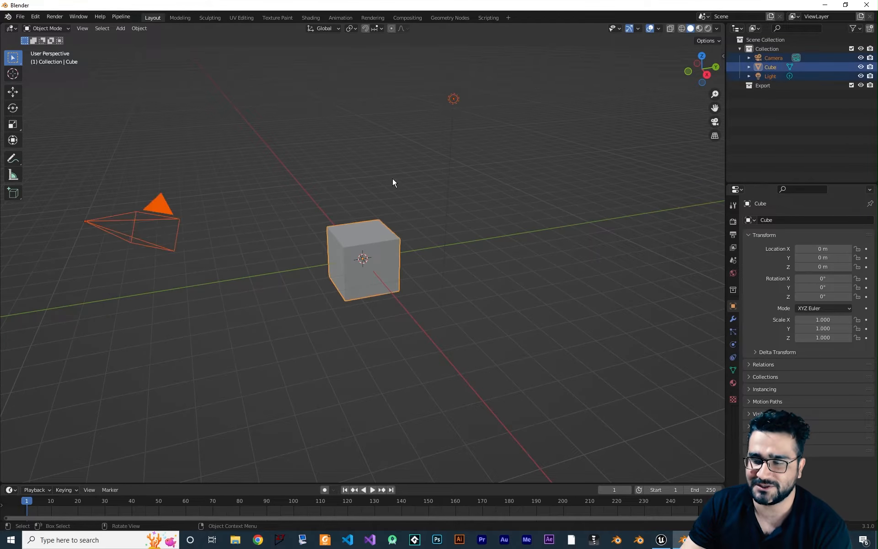
pyautogui.press('Delete')
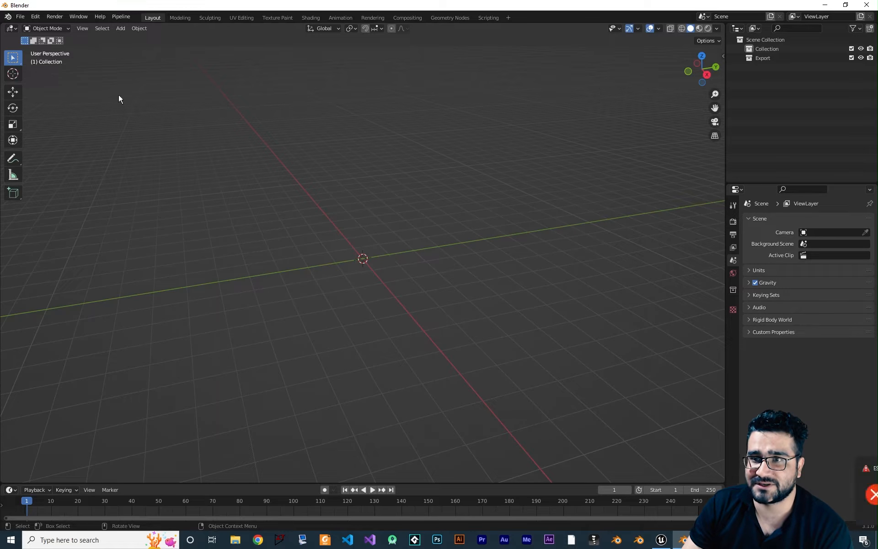
# - Add a cylinder mesh at the world origin and view it from the front
pyautogui.click(122, 27)
pyautogui.moveTo(145, 38)
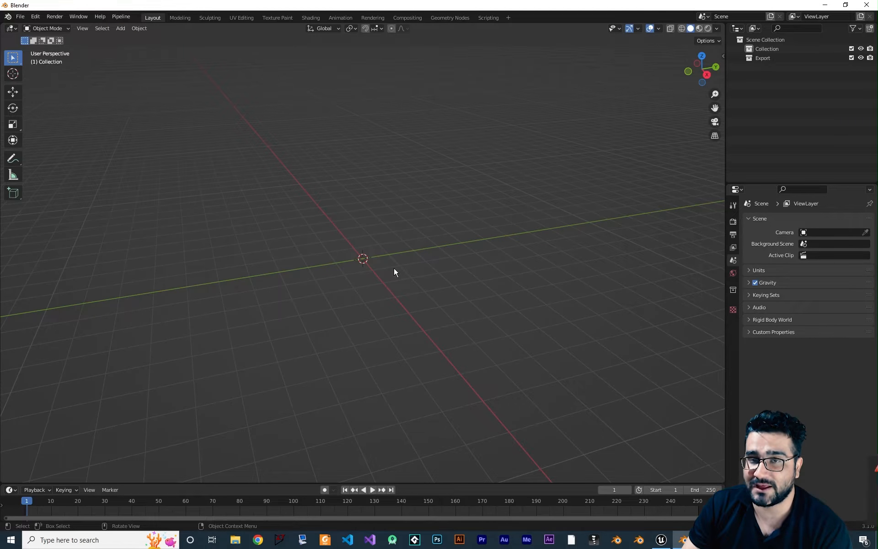
pyautogui.hotkey('shift', 'a')
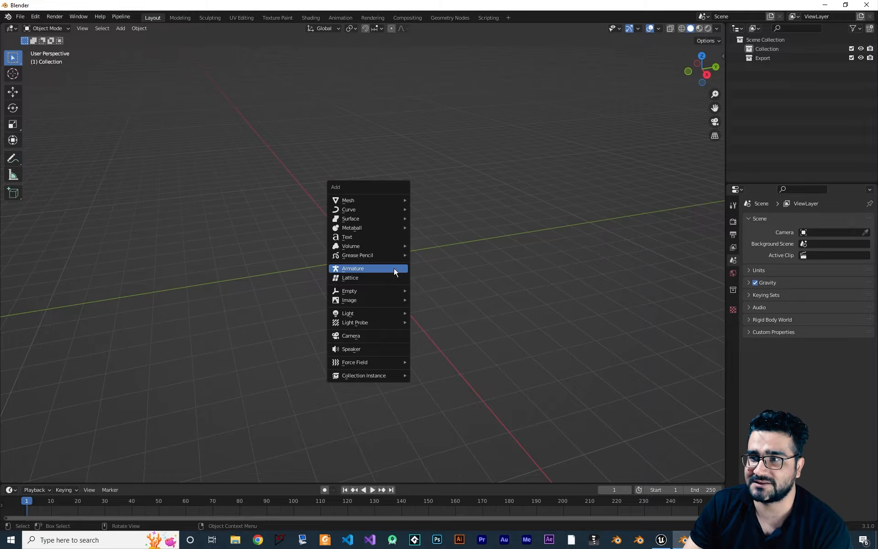
pyautogui.moveTo(377, 199)
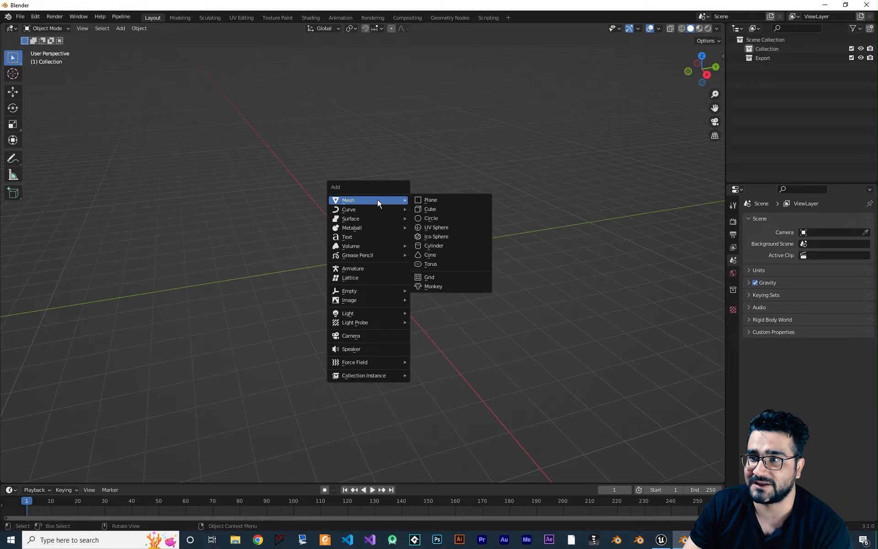
pyautogui.click(436, 246)
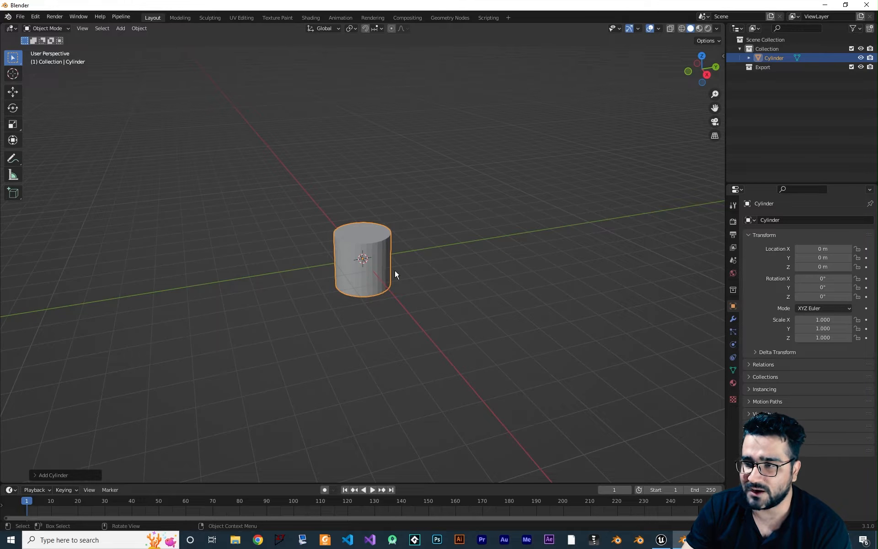
pyautogui.press('KP_1')
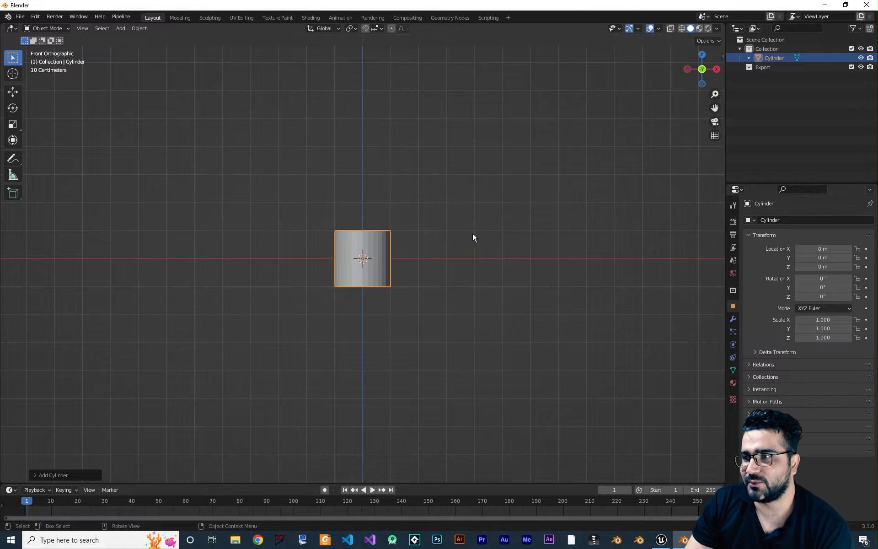
# - Scale the cylinder along Z to 6.237 in front view
pyautogui.moveTo(473, 232); pyautogui.dragTo(423, 287, button='middle')
pyautogui.press('KP_1')
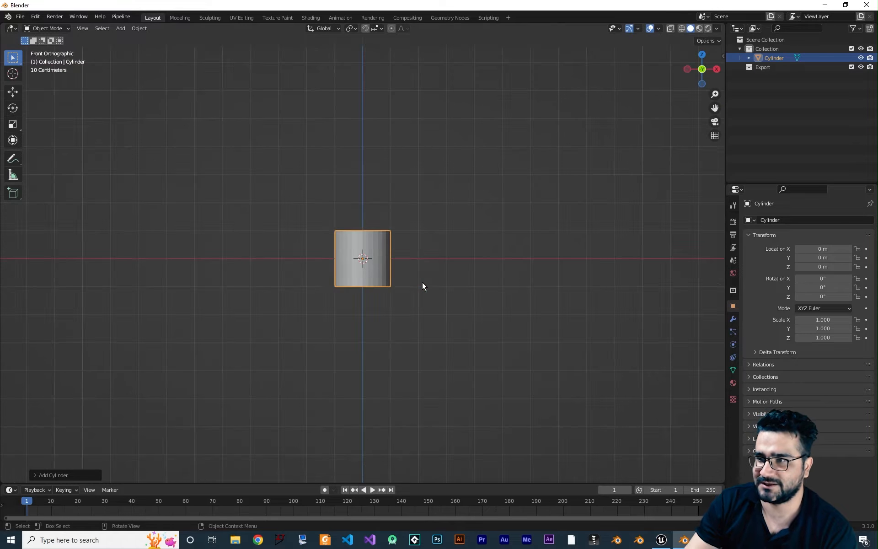
pyautogui.keyDown('shift'); pyautogui.moveTo(455, 220); pyautogui.dragTo(429, 236, button='middle'); pyautogui.keyUp('shift')
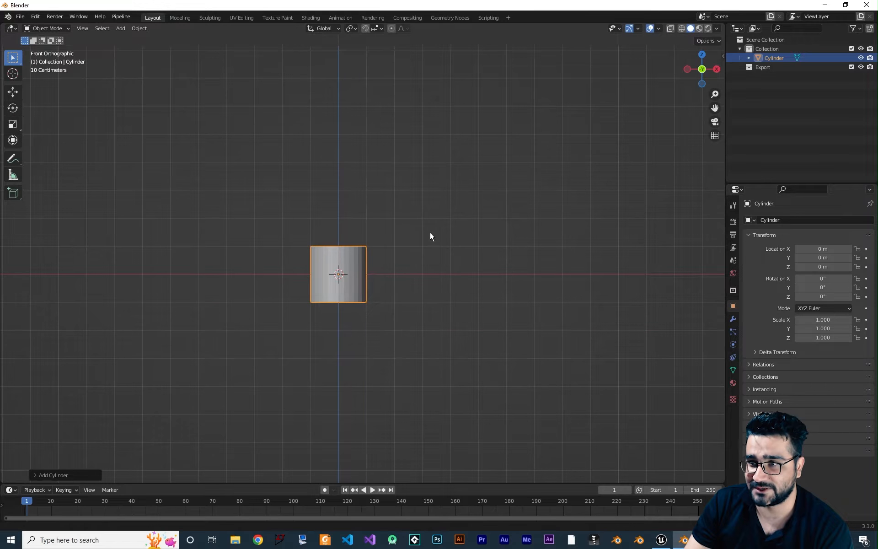
pyautogui.click(355, 259)
pyautogui.press('s')
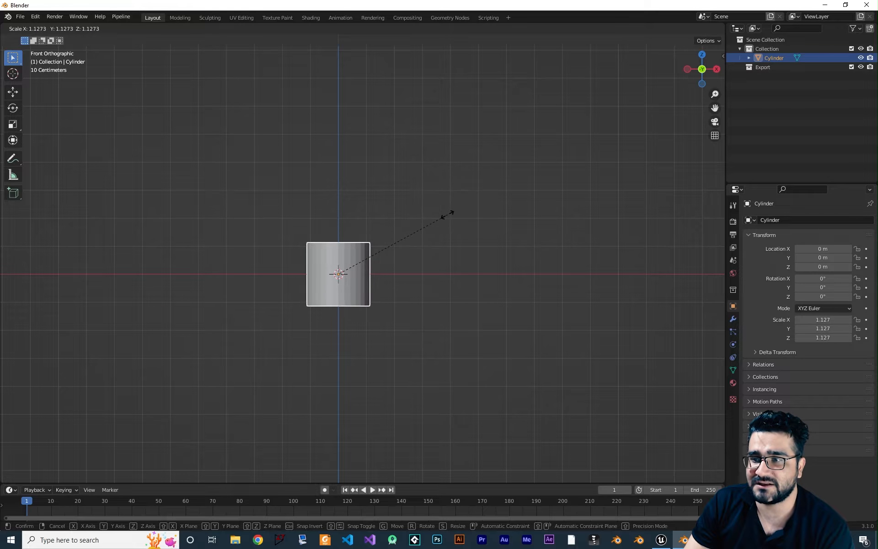
pyautogui.press('z')
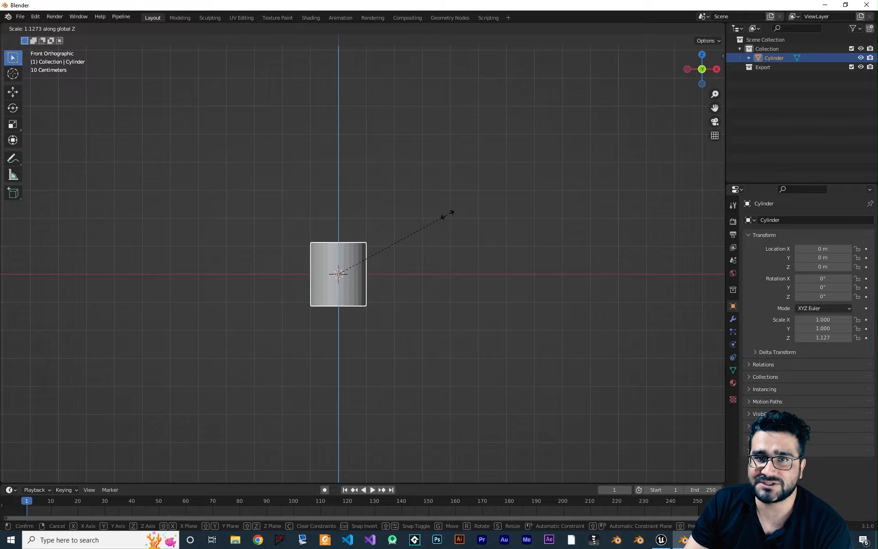
pyautogui.click(41, 185)
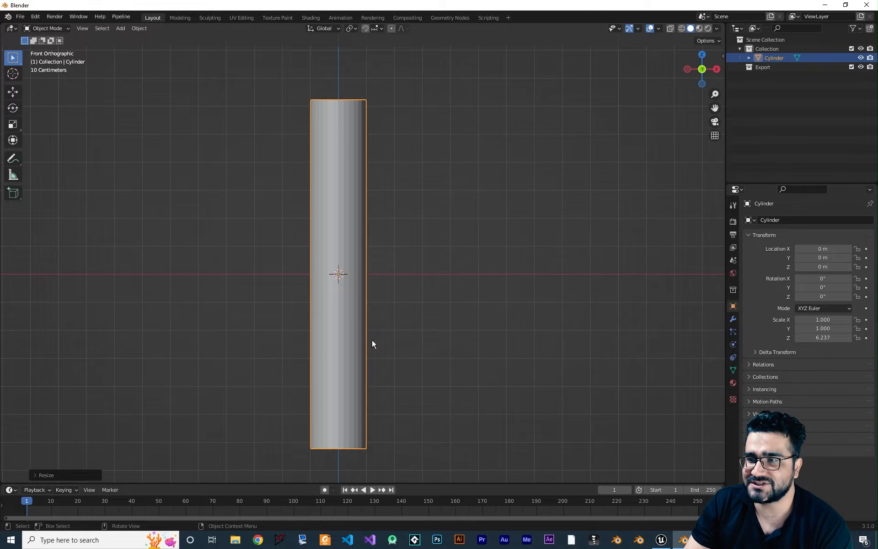
# - Move the cylinder straight up to Z 6.2384 m so its base rests on the ground
pyautogui.press('g')
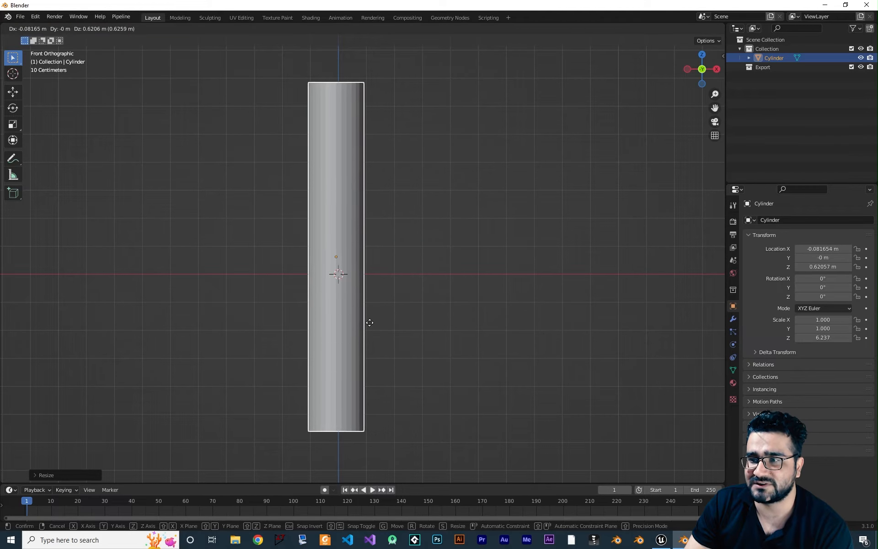
pyautogui.press('z')
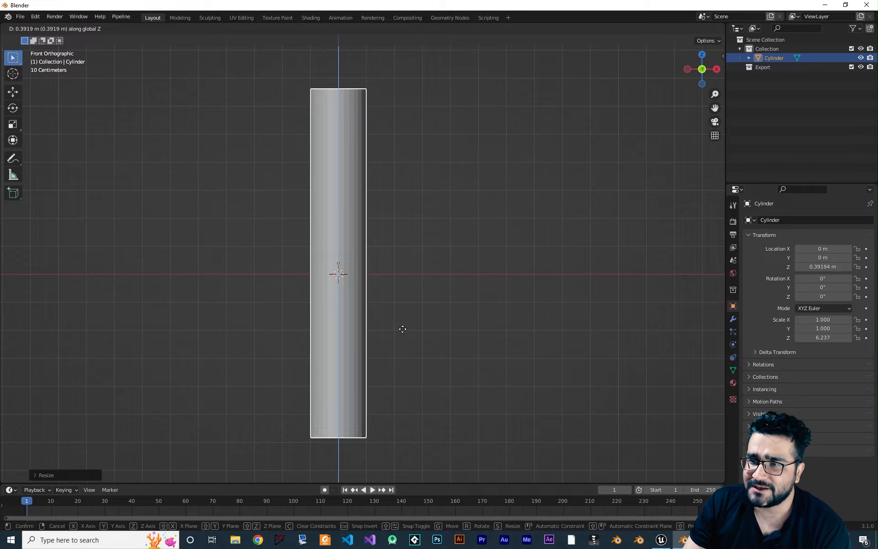
pyautogui.click(416, 165)
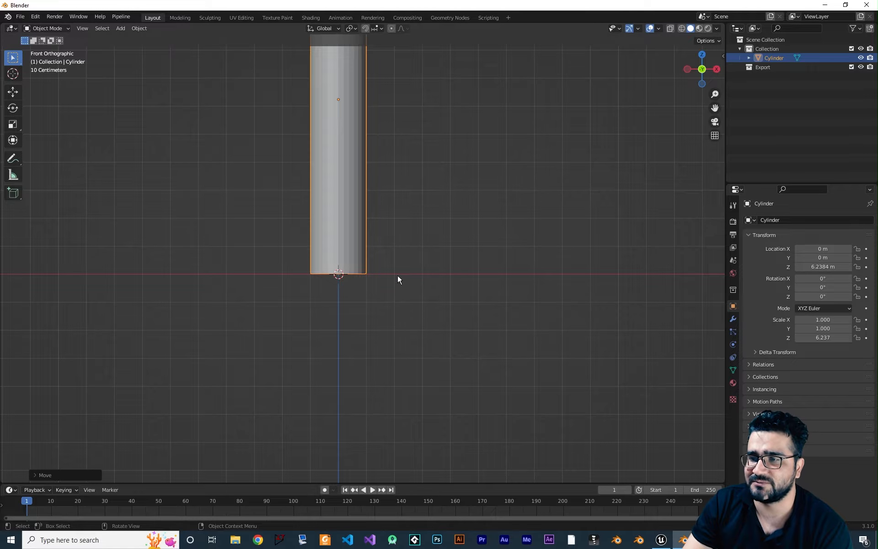
pyautogui.moveTo(397, 276); pyautogui.dragTo(320, 305, button='middle')
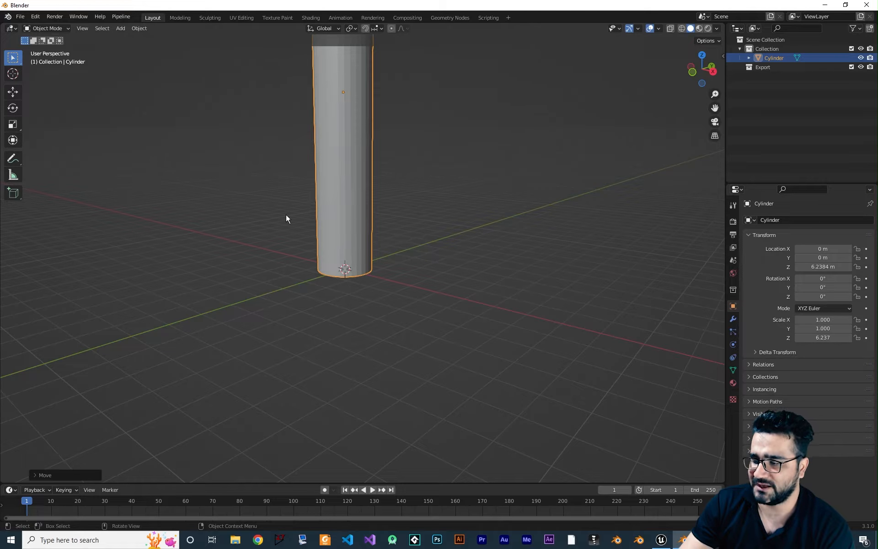
pyautogui.press('KP_1')
pyautogui.keyDown('shift'); pyautogui.moveTo(304, 215); pyautogui.dragTo(375, 354, button='middle'); pyautogui.keyUp('shift')
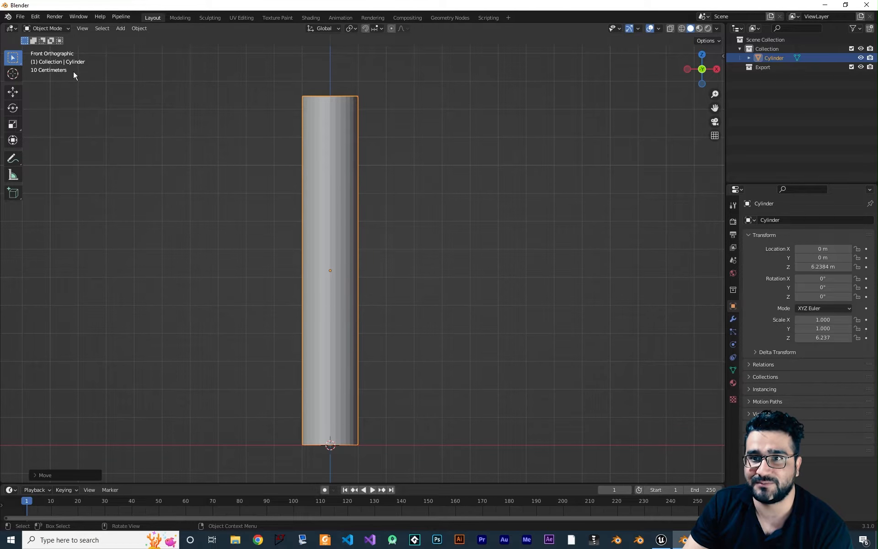
# - Enter Edit Mode on the cylinder with nothing selected
pyautogui.click(59, 29)
pyautogui.click(59, 48)
pyautogui.hotkey('alt', 'a')
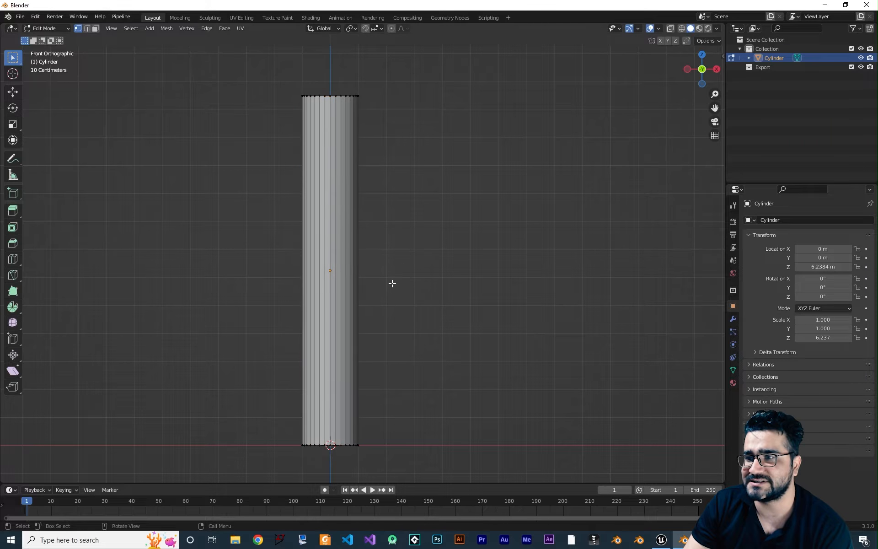
pyautogui.moveTo(392, 285)
pyautogui.mouseDown(button='middle')
pyautogui.moveTo(257, 308)
pyautogui.moveTo(314, 337)
pyautogui.moveTo(392, 292)
pyautogui.moveTo(393, 282)
pyautogui.mouseUp(button='middle')
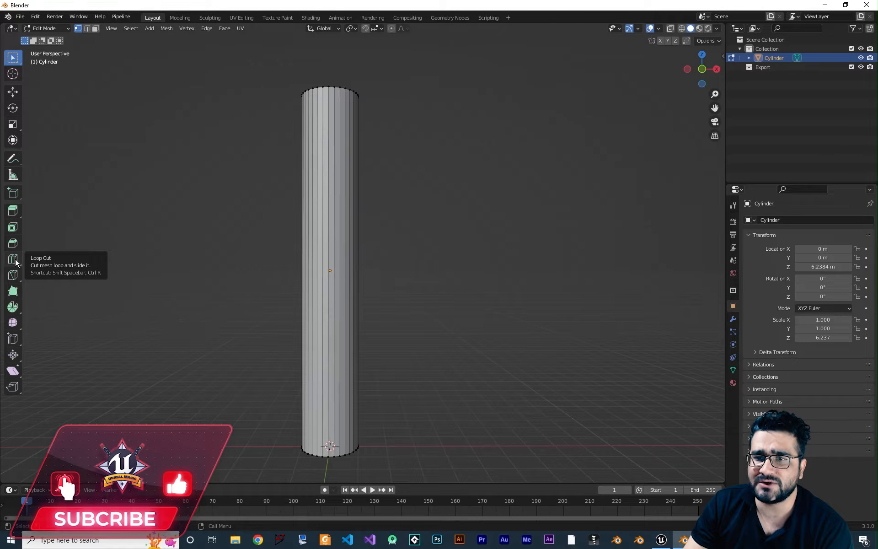
# - Loop-cut 11 evenly spaced edge loops along the height and return to Object Mode
pyautogui.hotkey('ctrl', 'r')
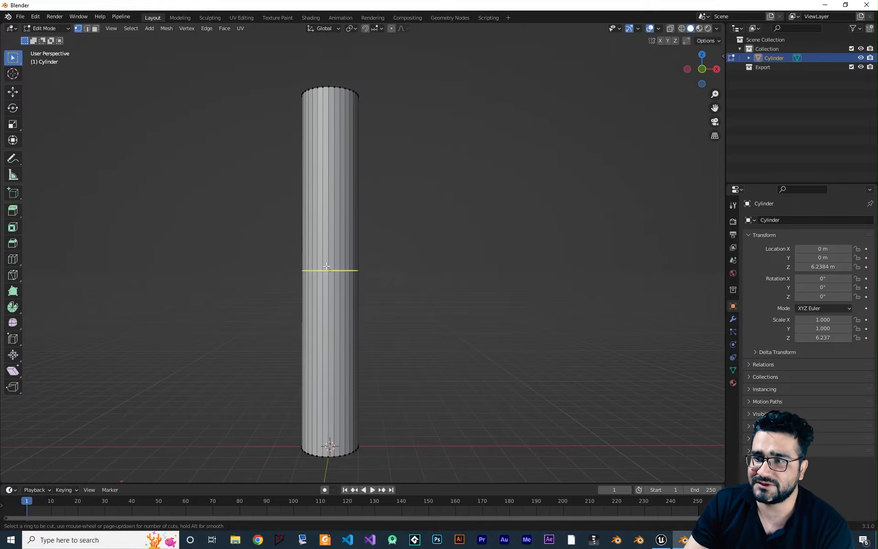
pyautogui.scroll(10, 343, 271)
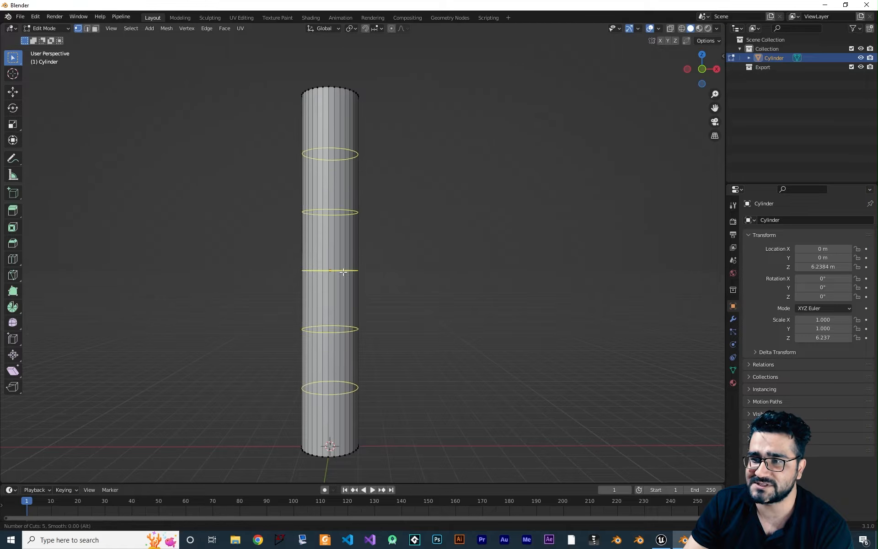
pyautogui.click(343, 272)
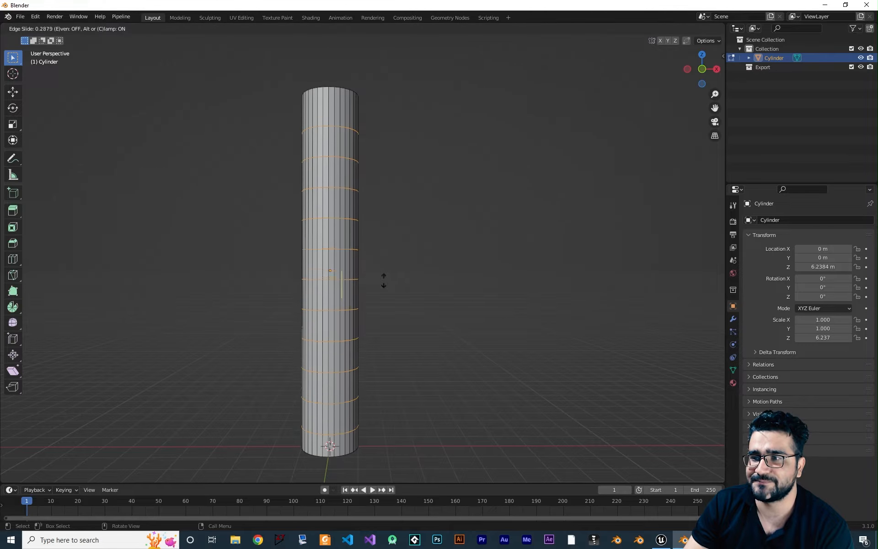
pyautogui.click(409, 279)
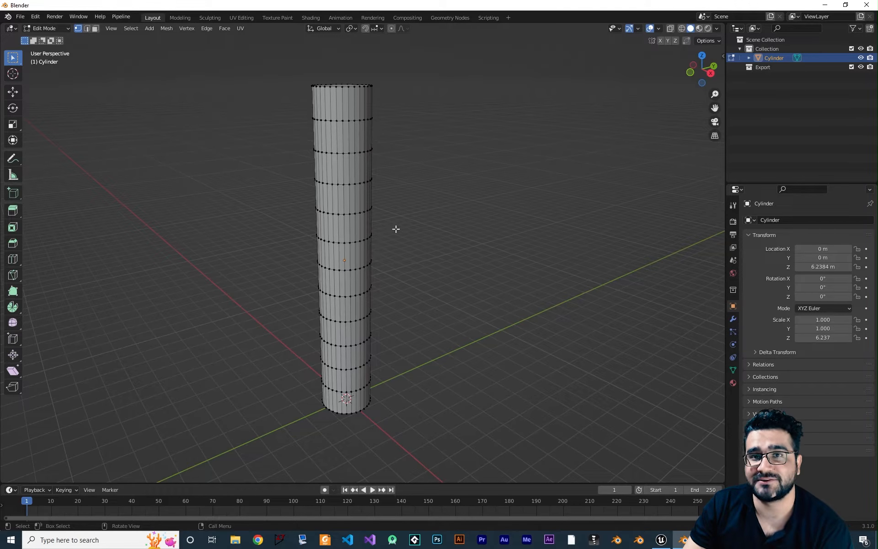
pyautogui.click(50, 28)
pyautogui.click(54, 40)
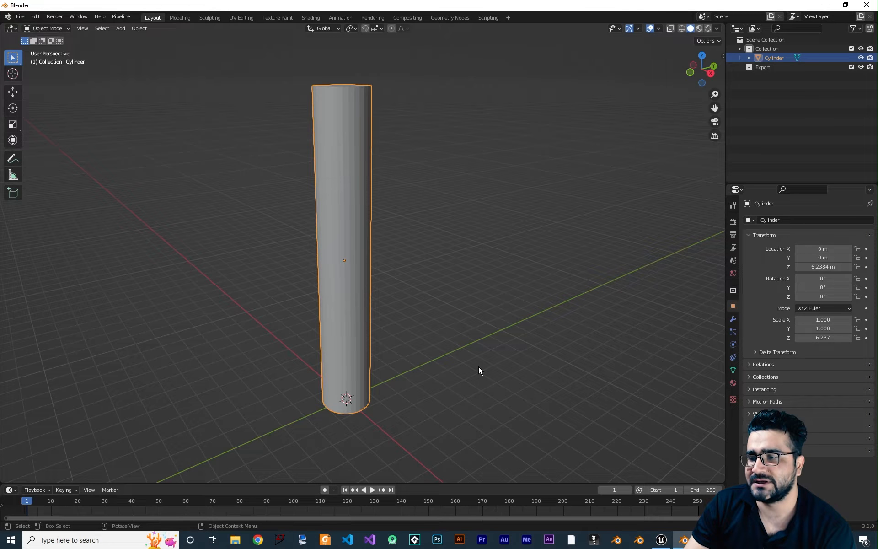
# - Add a new armature at the cylinder's base from the front view
pyautogui.press('KP_1')
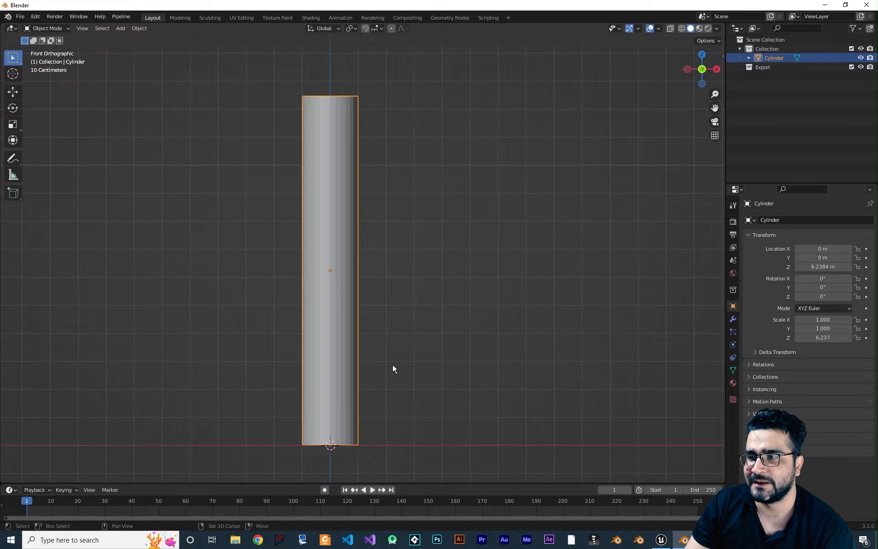
pyautogui.keyDown('shift'); pyautogui.moveTo(393, 364); pyautogui.dragTo(410, 352, button='middle'); pyautogui.keyUp('shift')
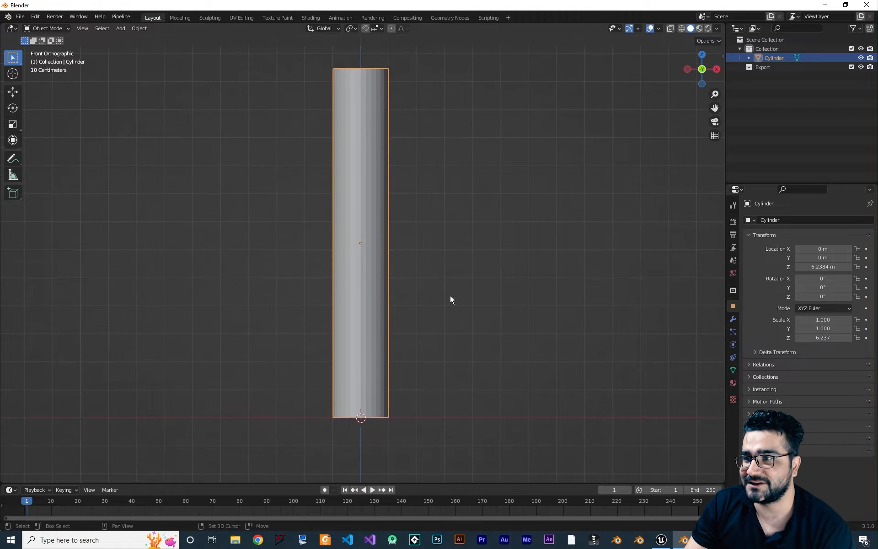
pyautogui.click(452, 247)
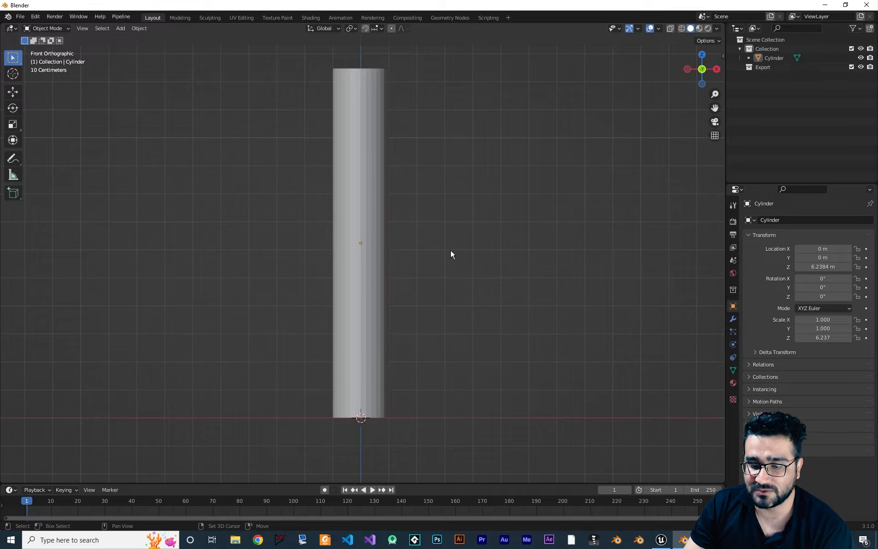
pyautogui.click(119, 28)
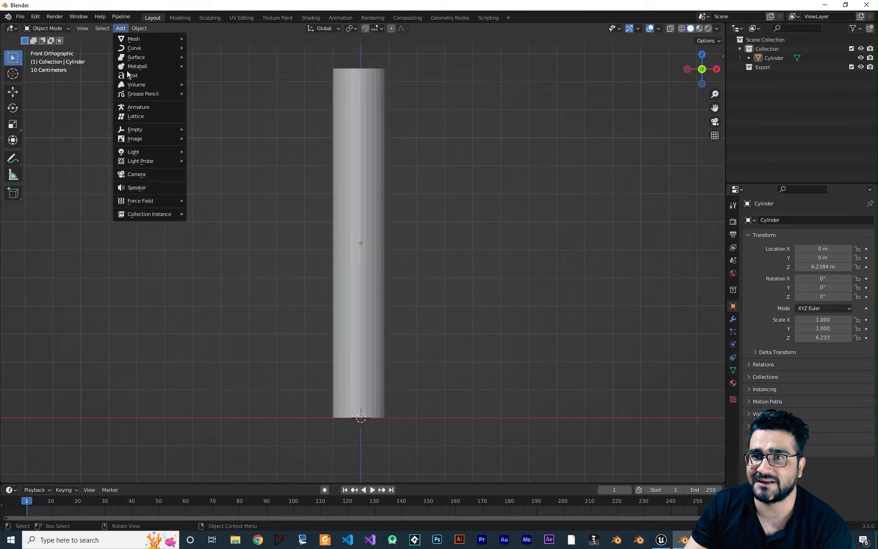
pyautogui.click(140, 107)
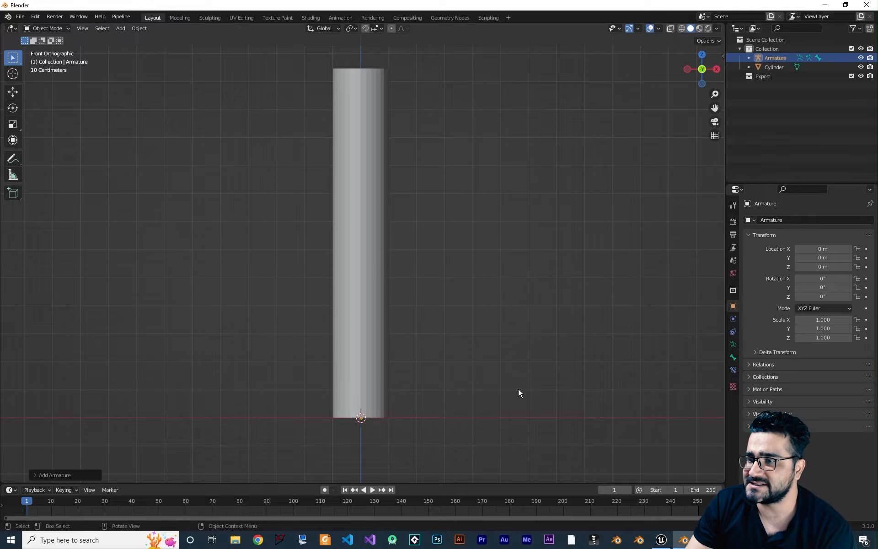
# - Turn on In Front in the armature's Viewport Display and reselect the armature
pyautogui.click(733, 347)
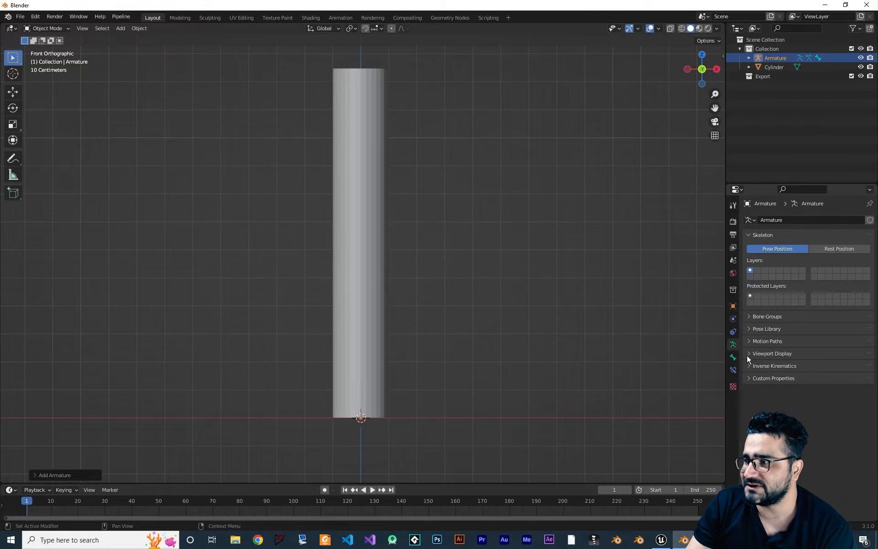
pyautogui.click(748, 353)
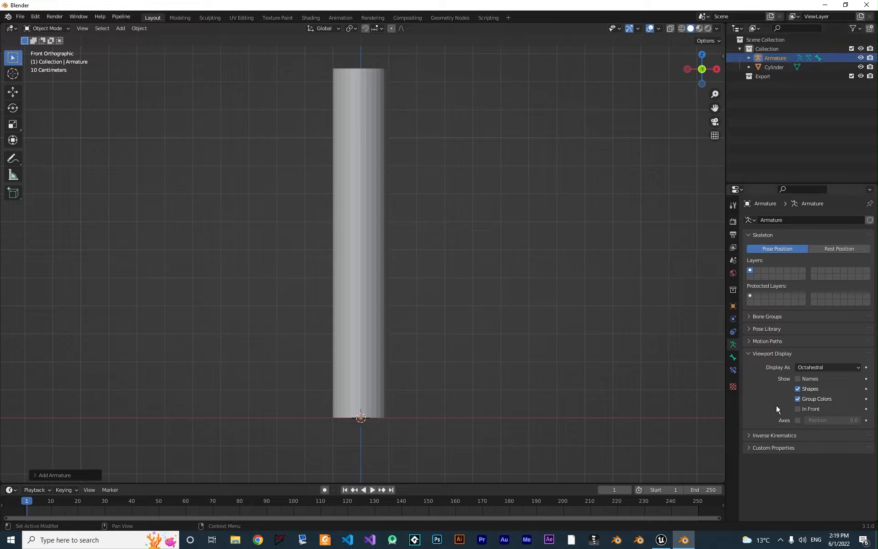
pyautogui.click(798, 409)
pyautogui.click(433, 351)
pyautogui.moveTo(432, 350)
pyautogui.mouseDown(button='middle')
pyautogui.moveTo(343, 343)
pyautogui.moveTo(390, 287)
pyautogui.moveTo(465, 329)
pyautogui.moveTo(435, 333)
pyautogui.mouseUp(button='middle')
pyautogui.press('KP_1')
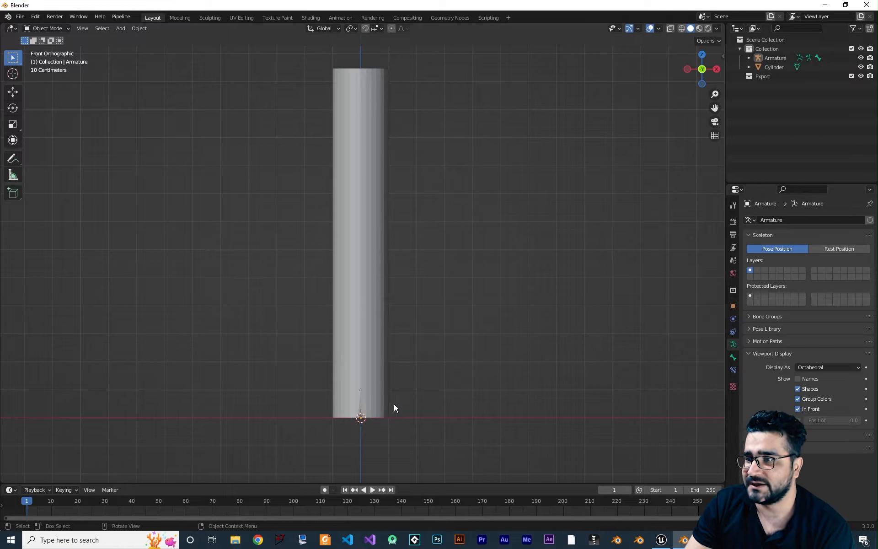
pyautogui.click(361, 405)
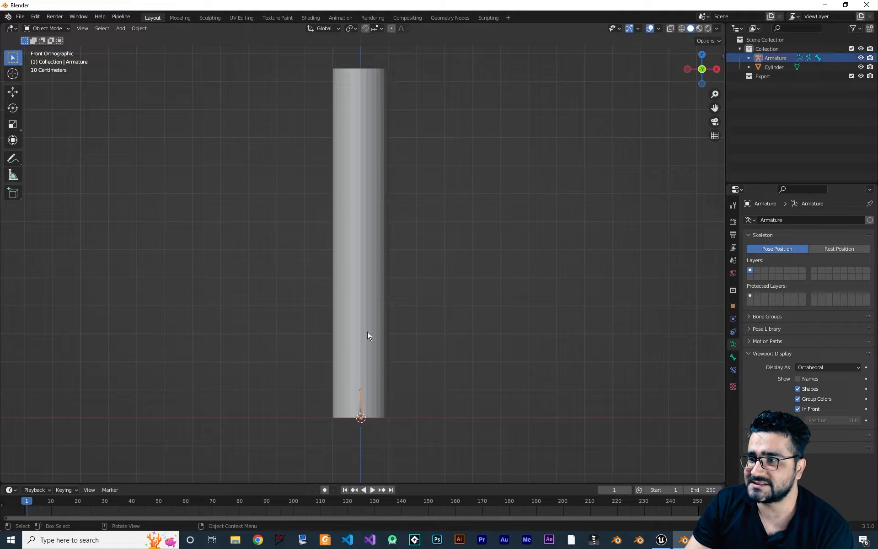
# - In armature Edit Mode, raise the first bone's tip straight up along Z
pyautogui.click(46, 29)
pyautogui.click(46, 49)
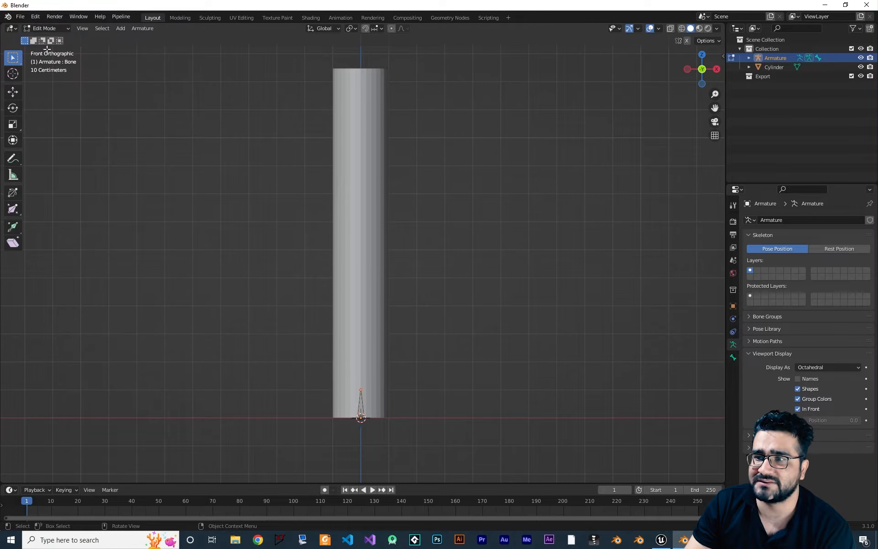
pyautogui.click(361, 390)
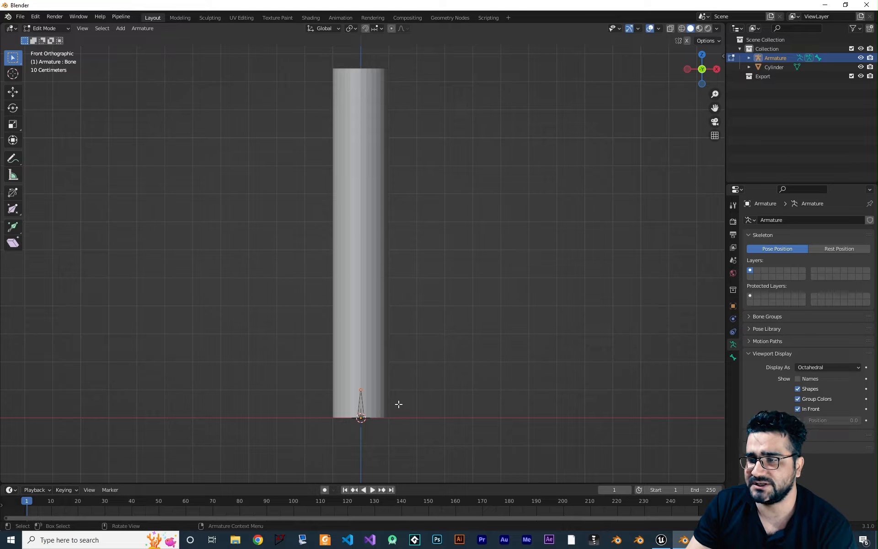
pyautogui.press('g')
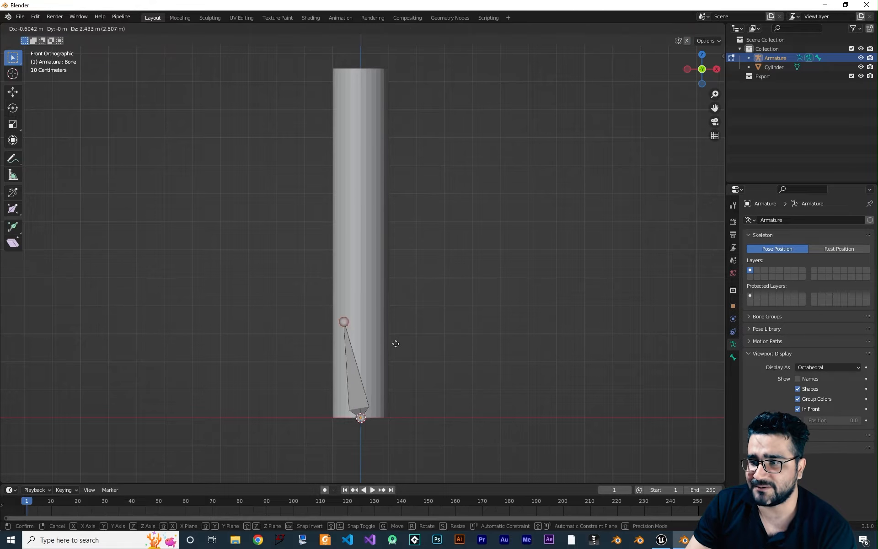
pyautogui.press('z')
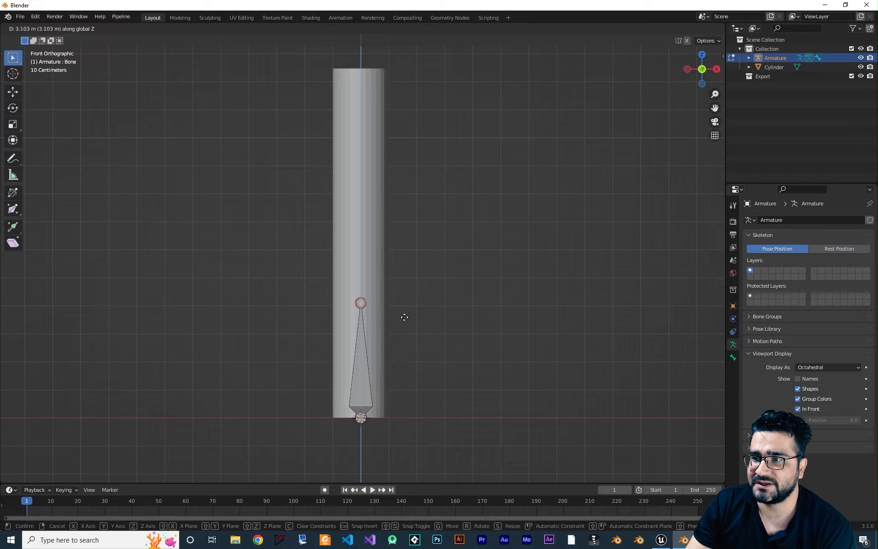
pyautogui.click(406, 294)
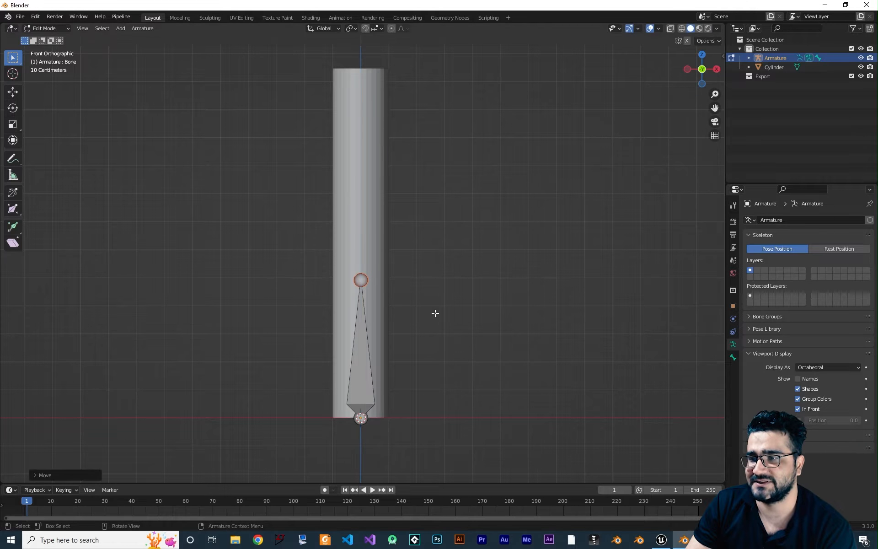
# - Extrude two more vertical bones up to the cylinder's top, then return to Object Mode
pyautogui.press('e')
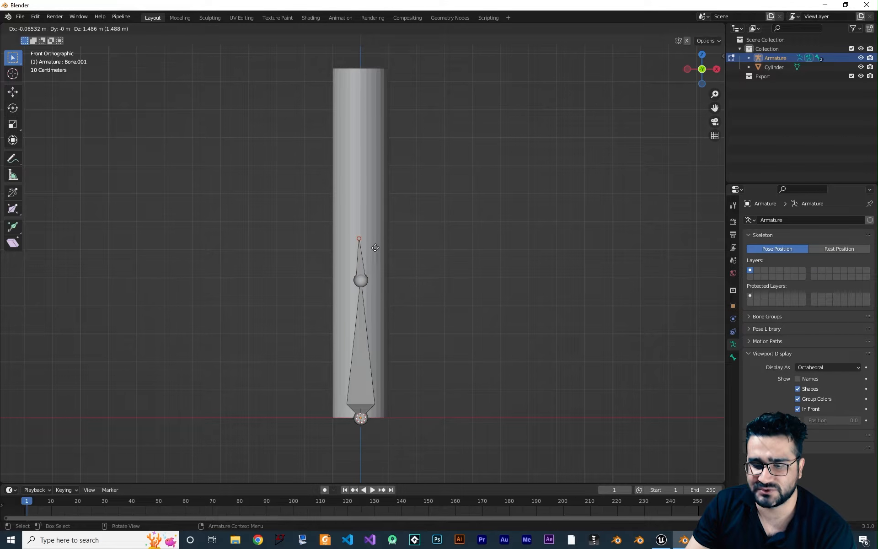
pyautogui.press('z')
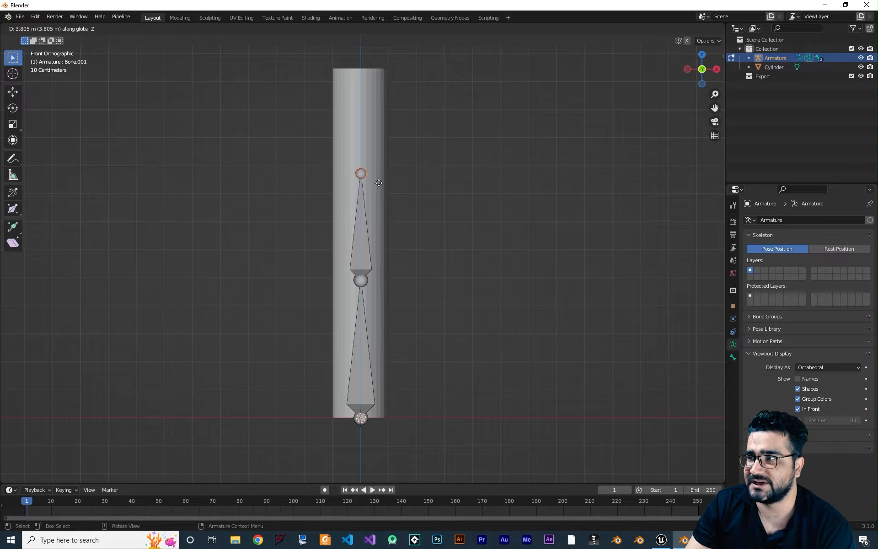
pyautogui.click(378, 182)
pyautogui.press('e')
pyautogui.press('z')
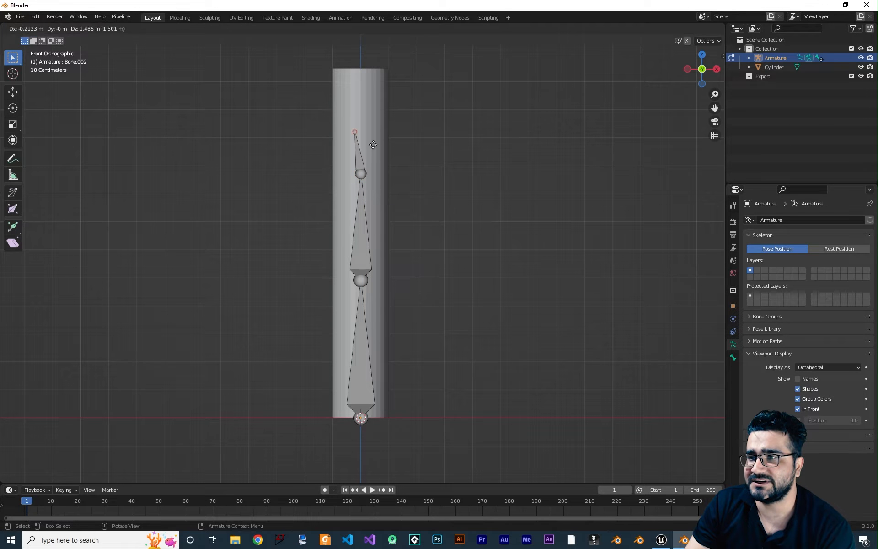
pyautogui.click(370, 86)
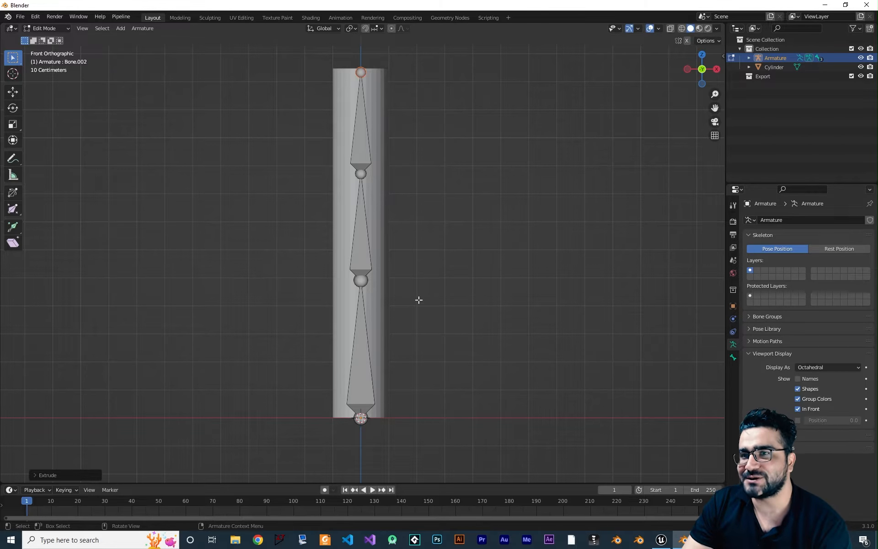
pyautogui.click(44, 28)
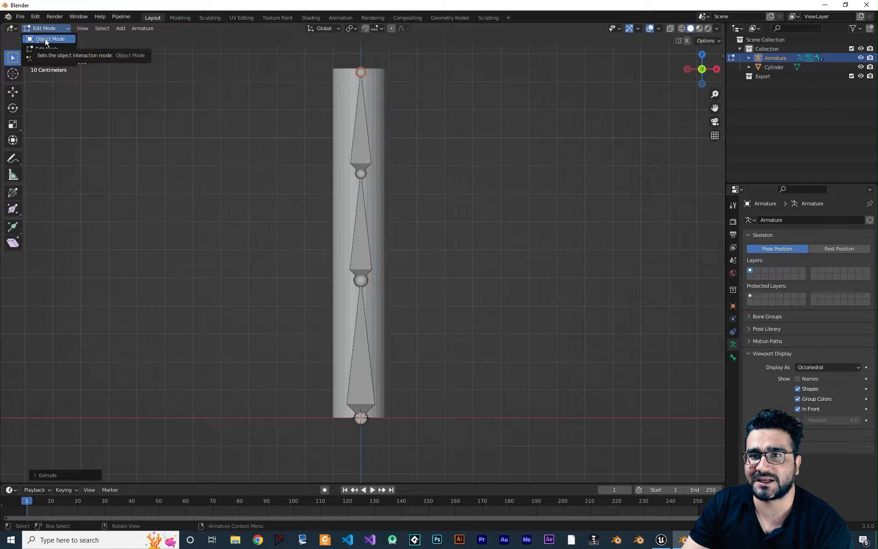
pyautogui.click(45, 39)
# - Select the cylinder, then the armature as active, and parent With Automatic Weights
pyautogui.click(436, 145)
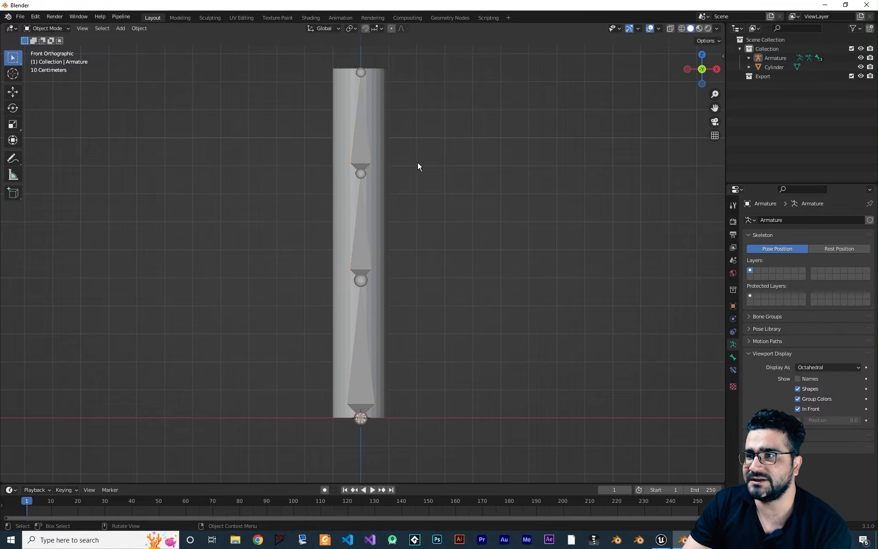
pyautogui.click(379, 175)
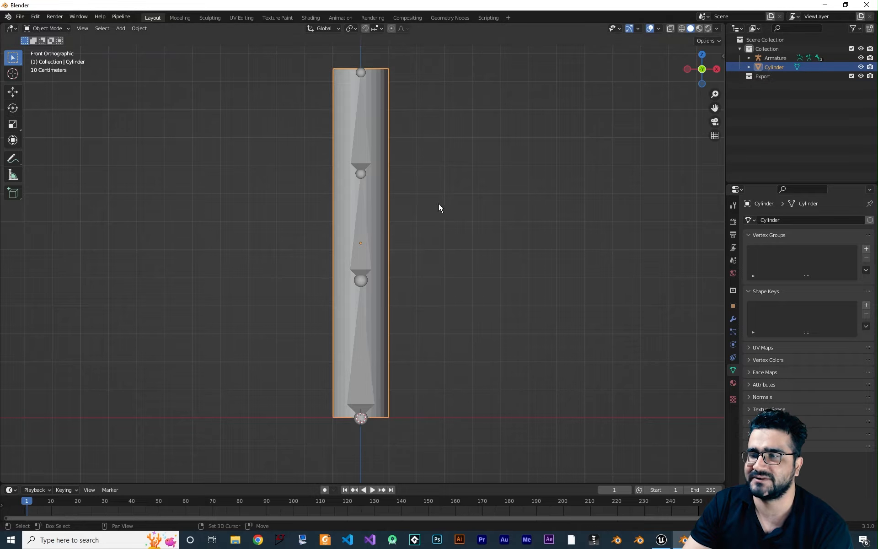
pyautogui.keyDown('shift'); pyautogui.click(361, 149); pyautogui.keyUp('shift')
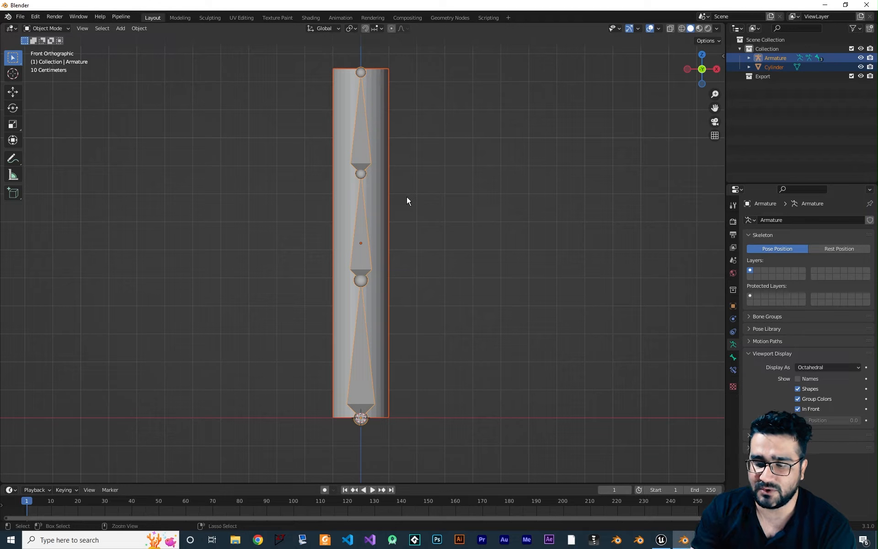
pyautogui.hotkey('ctrl', 'p')
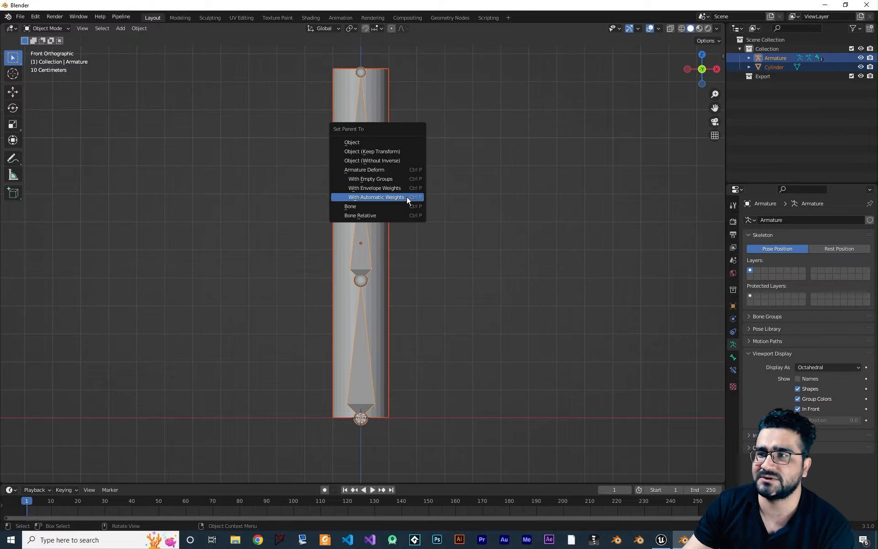
pyautogui.click(377, 197)
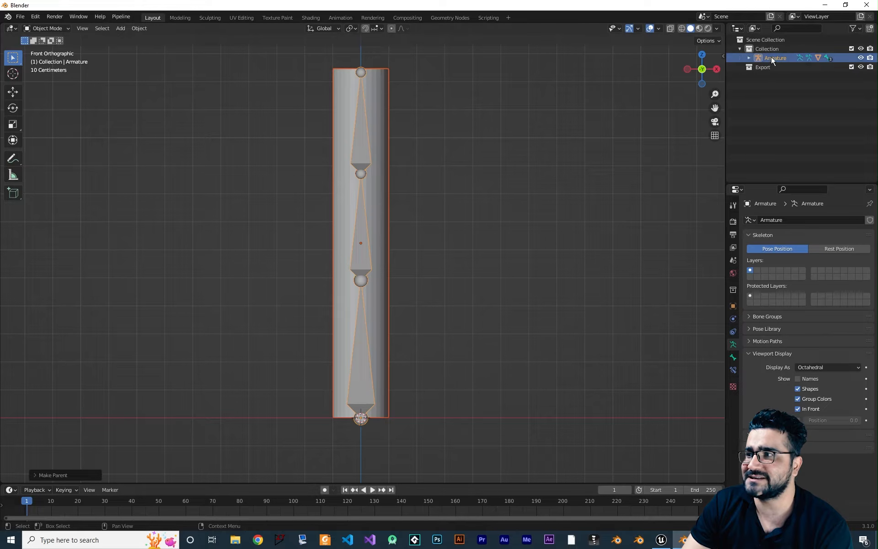
# - Inspect the Bone, Bone.001 and Bone.002 vertex groups in the Outliner, then select the Cylinder
pyautogui.click(749, 58)
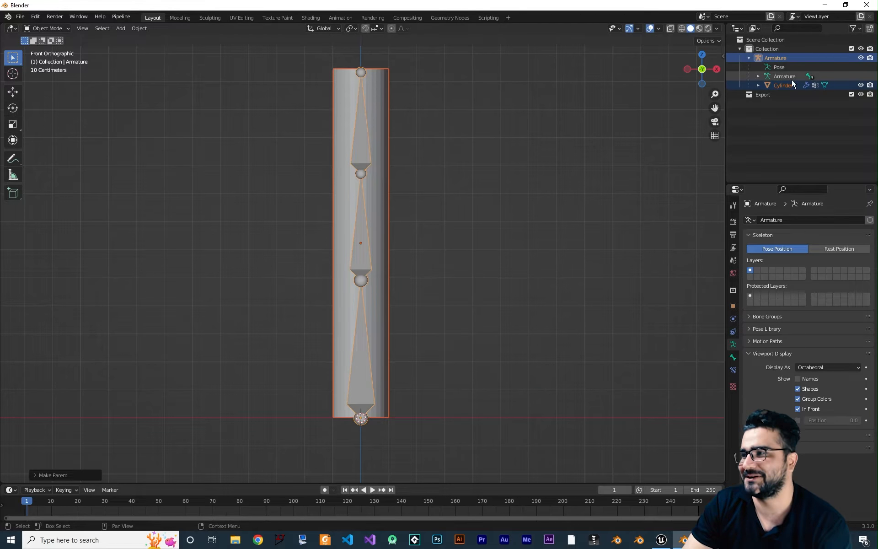
pyautogui.click(758, 85)
pyautogui.click(767, 112)
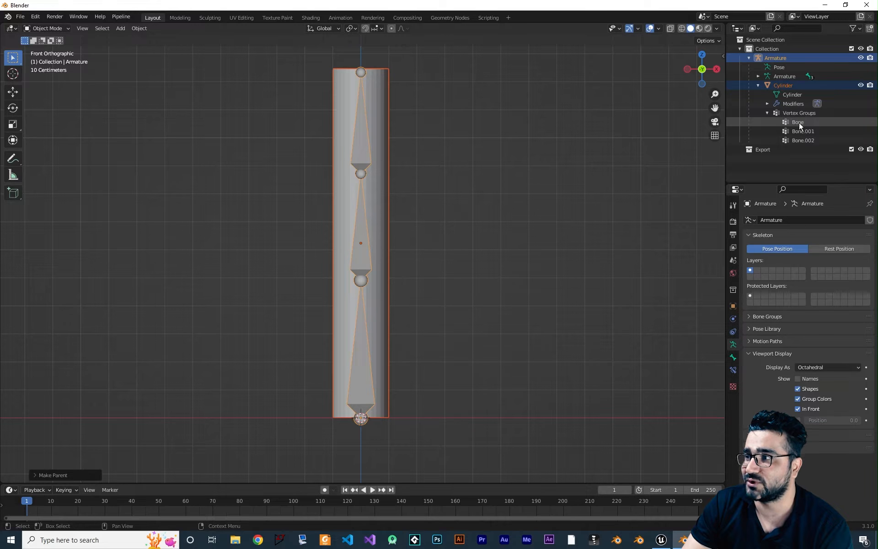
pyautogui.click(800, 122)
pyautogui.click(800, 131)
pyautogui.click(795, 140)
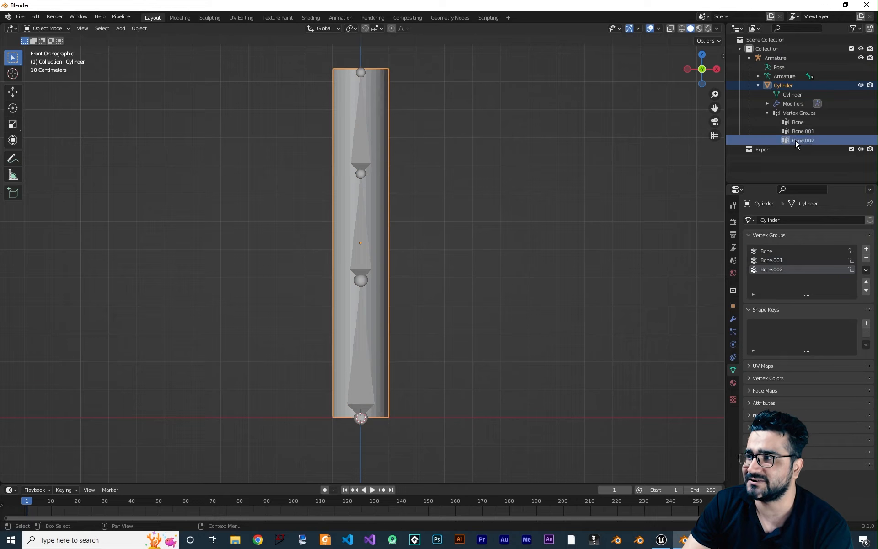
pyautogui.click(768, 113)
pyautogui.click(777, 85)
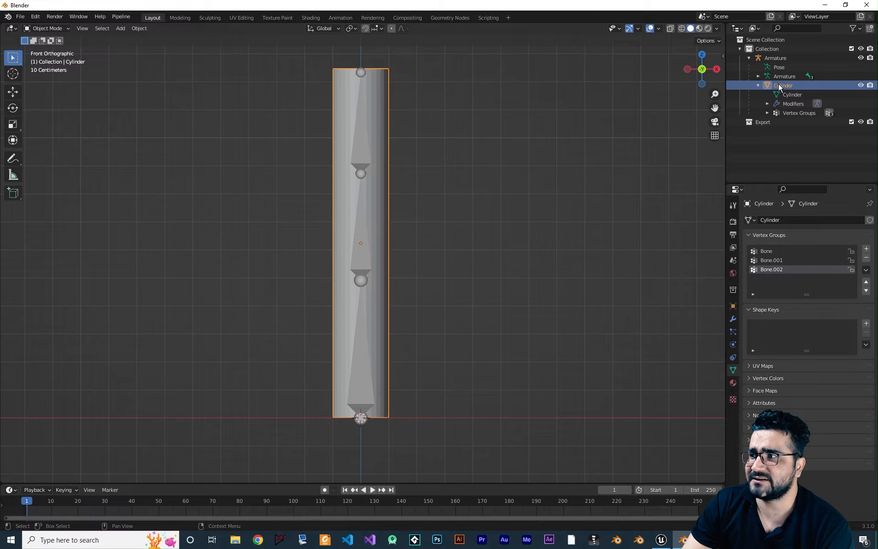
pyautogui.click(59, 28)
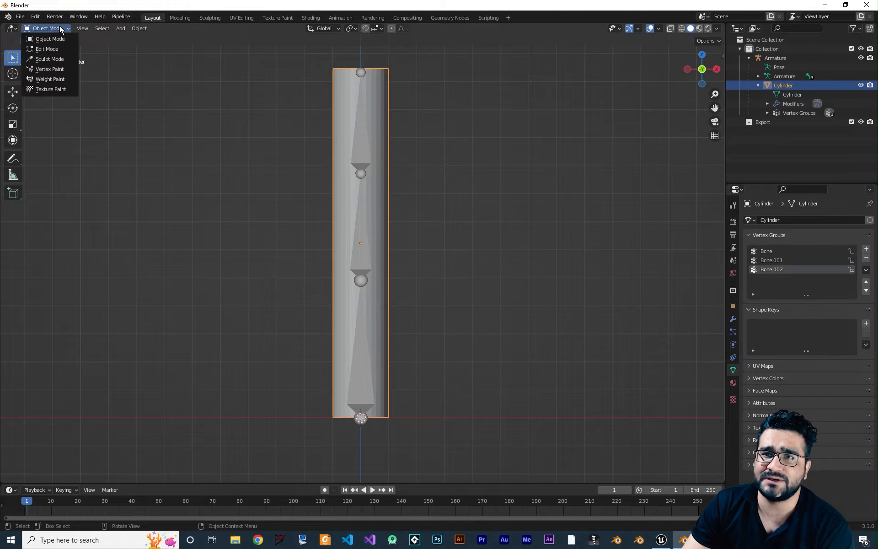
# - Check the Bone, Bone.001 and Bone.002 weights in Weight Paint, then return to Object Mode
pyautogui.click(52, 79)
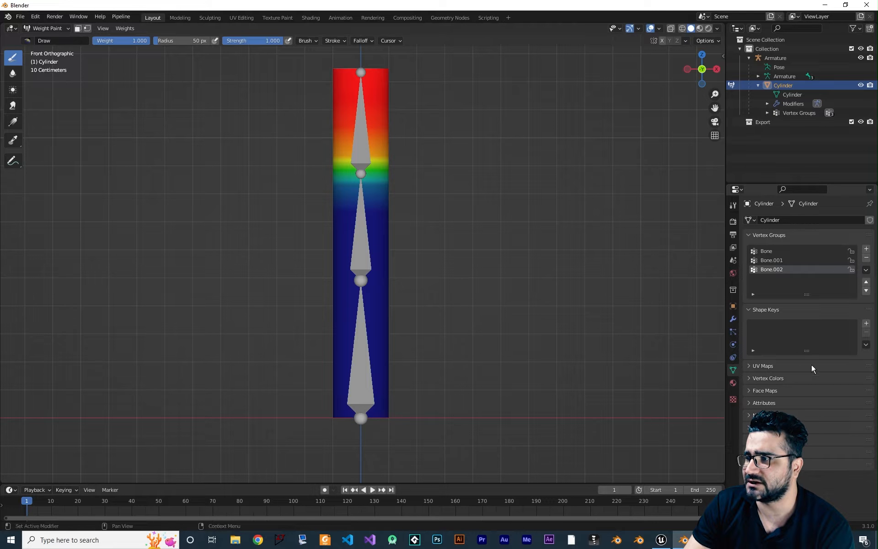
pyautogui.click(767, 253)
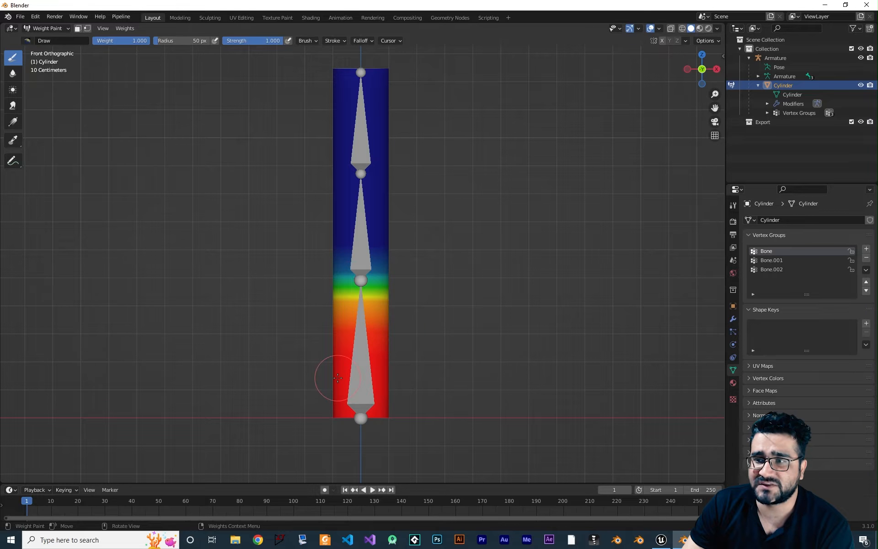
pyautogui.click(776, 262)
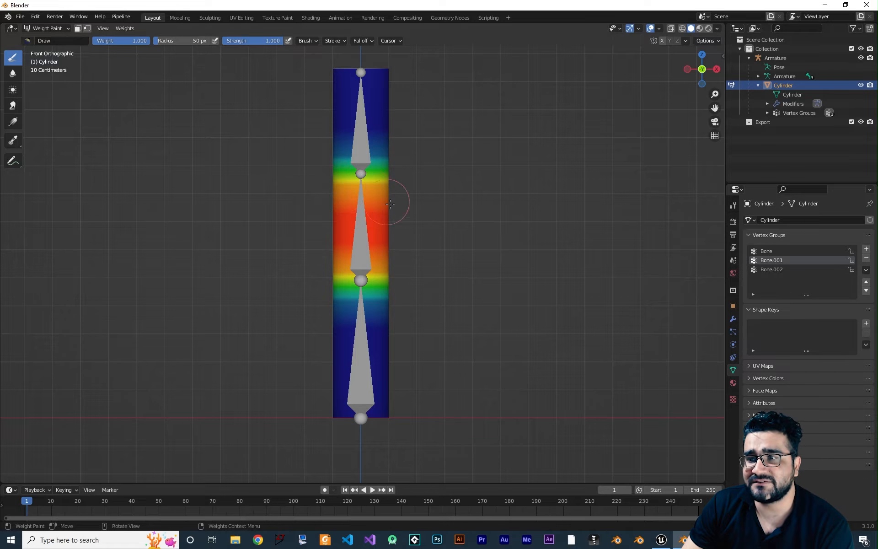
pyautogui.click(794, 270)
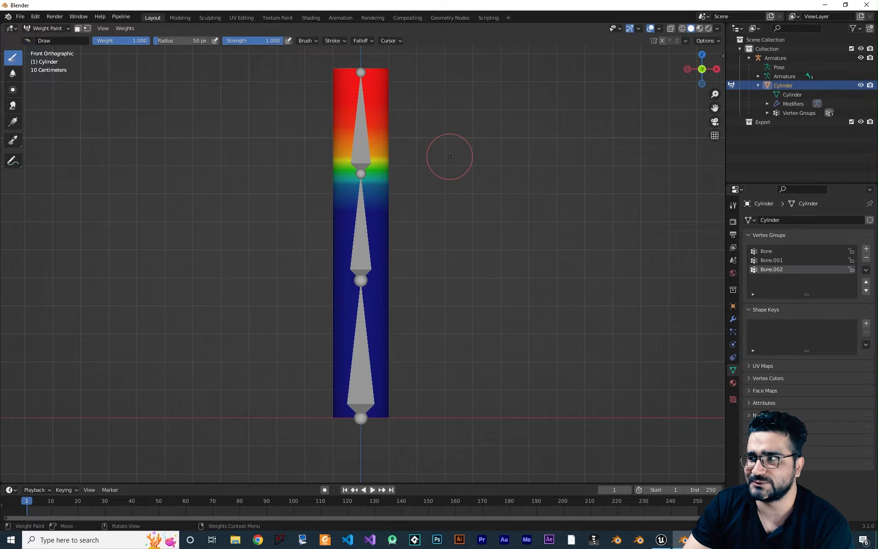
pyautogui.click(46, 29)
pyautogui.click(45, 37)
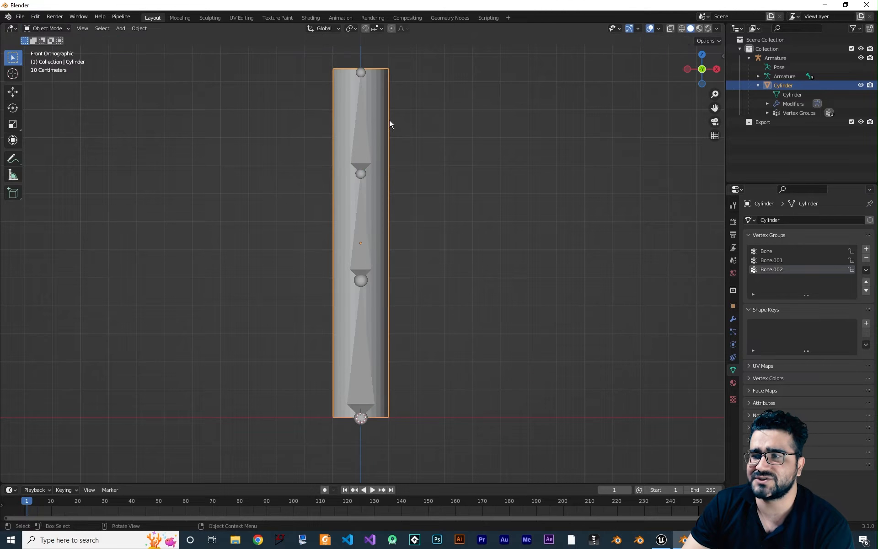
# - Rename the armature object to root
pyautogui.click(778, 58)
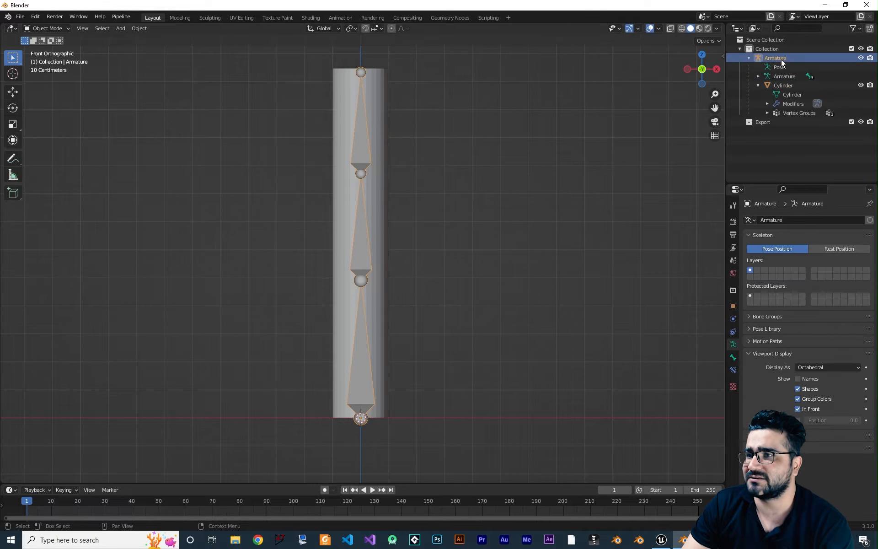
pyautogui.doubleClick(781, 59)
pyautogui.write('root')
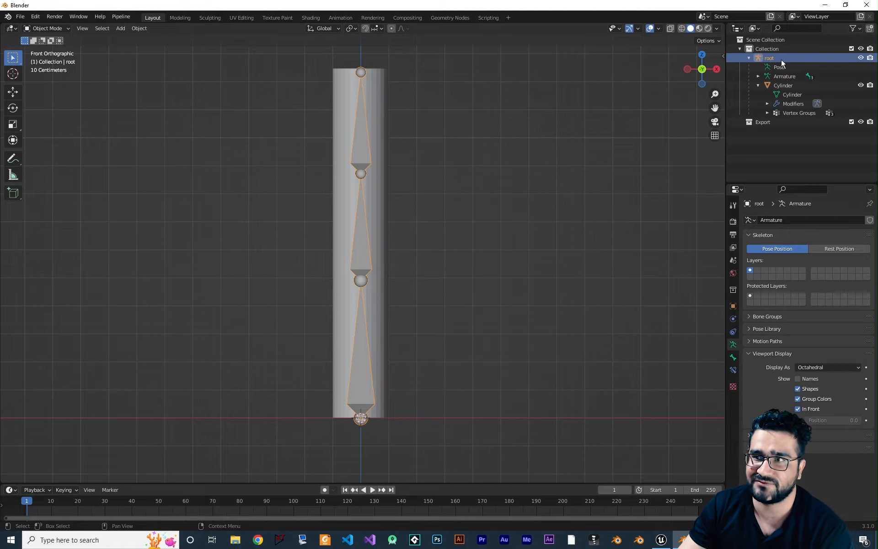
pyautogui.press('Return')
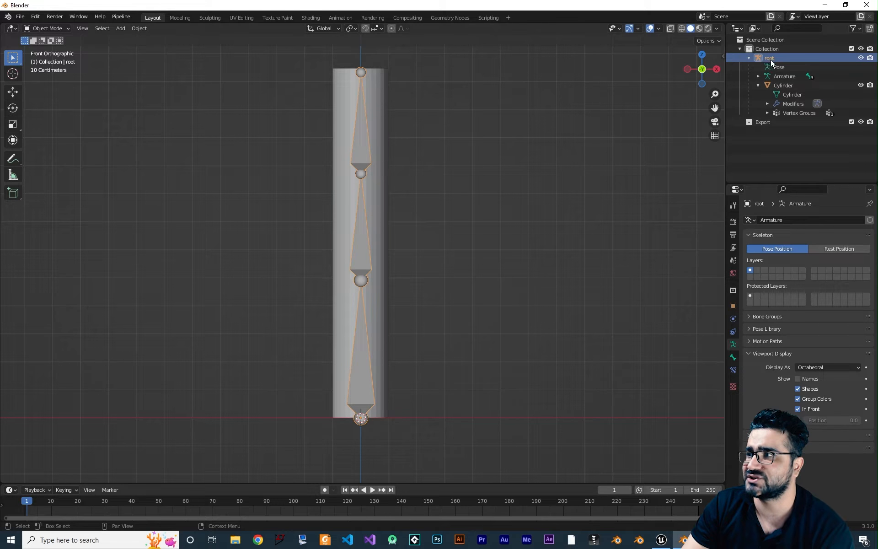
# - Expand the armature in the Outliner to reveal the Bone, Bone.001 and Bone.002 chain
pyautogui.click(780, 76)
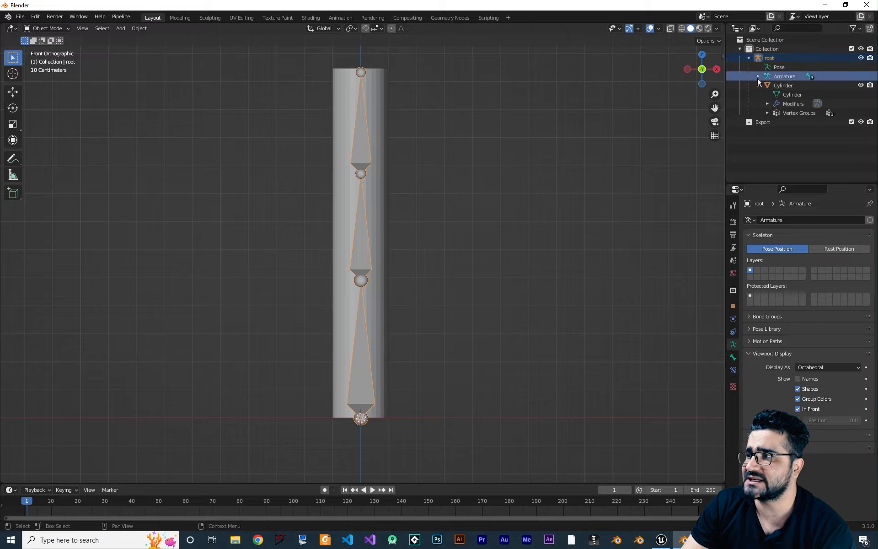
pyautogui.click(757, 76)
pyautogui.click(784, 85)
pyautogui.click(768, 86)
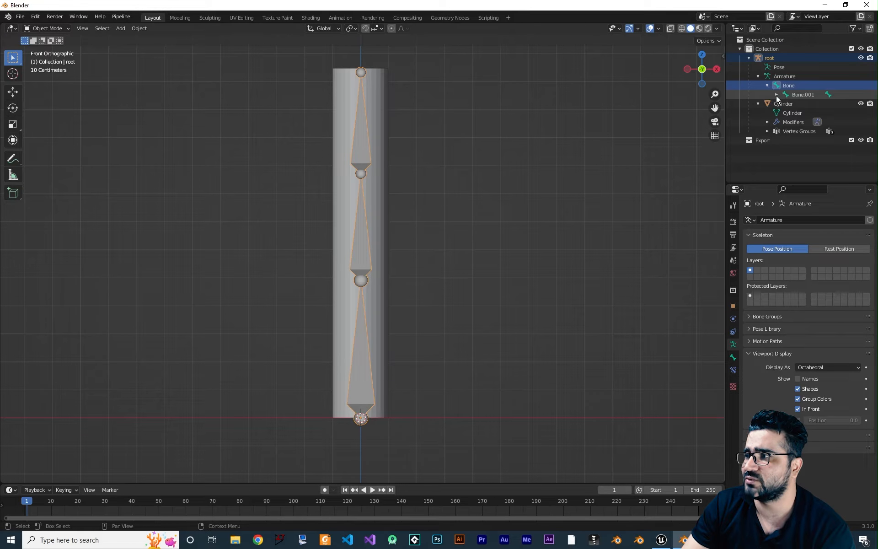
pyautogui.click(776, 95)
pyautogui.click(811, 104)
# - Select the root armature and switch it into Pose Mode
pyautogui.click(494, 232)
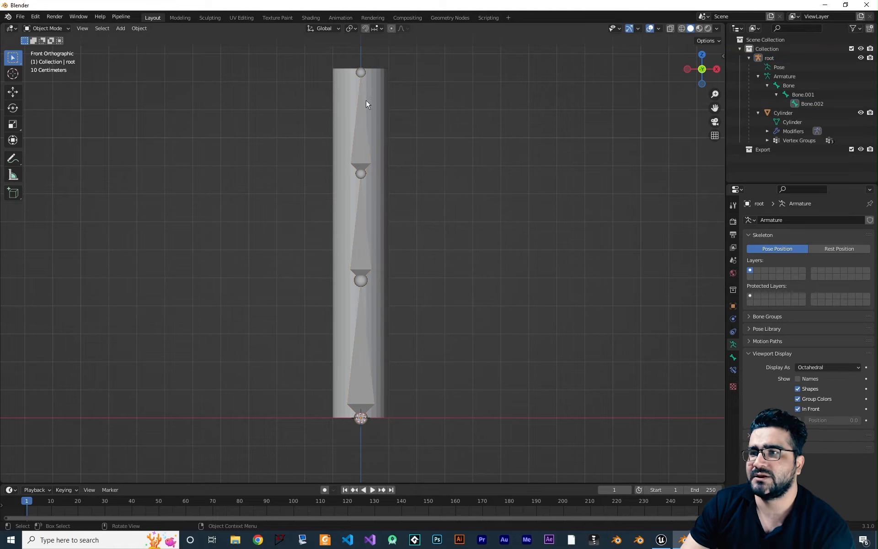
pyautogui.click(776, 59)
pyautogui.click(58, 29)
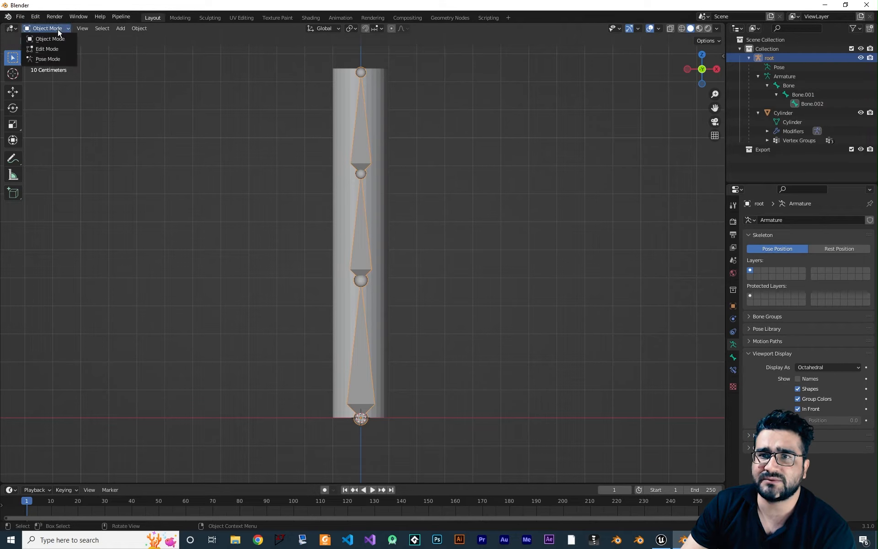
pyautogui.click(54, 58)
pyautogui.click(360, 347)
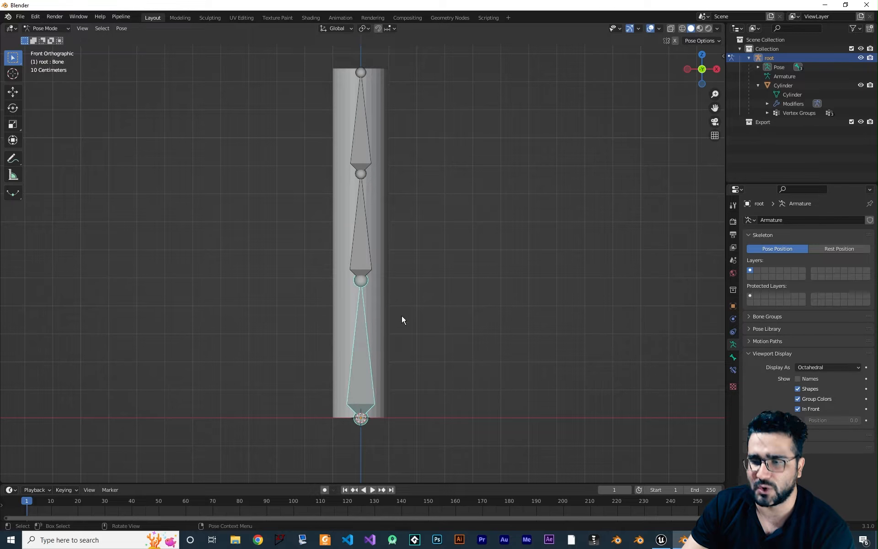
pyautogui.press('r')
pyautogui.click(437, 317)
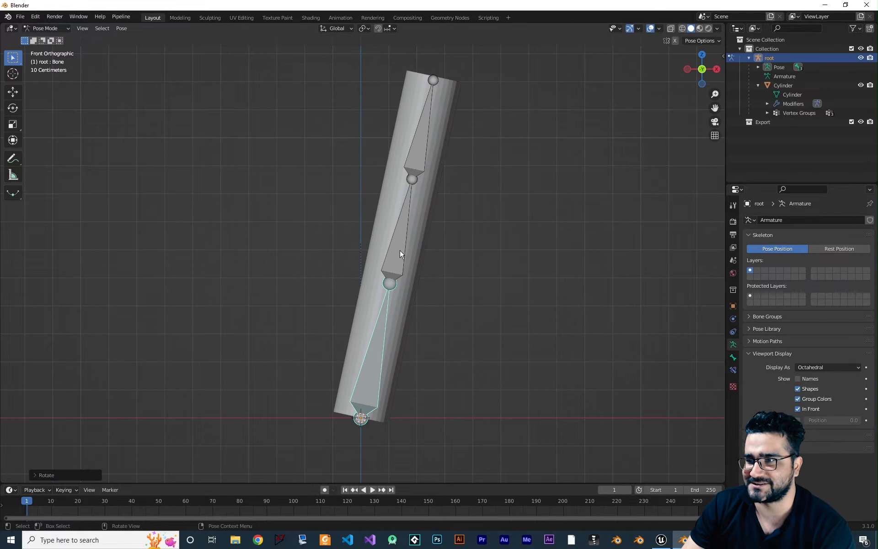
pyautogui.click(400, 249)
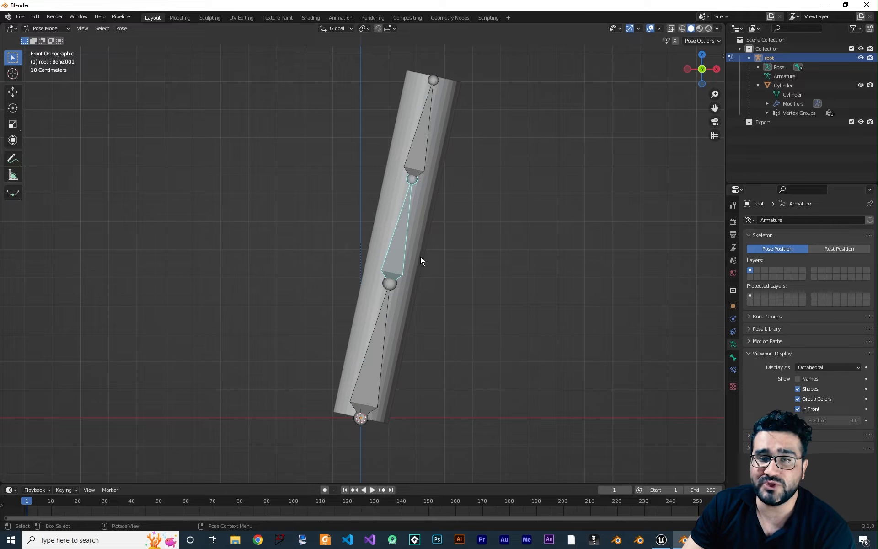
pyautogui.press('r')
pyautogui.click(460, 281)
pyautogui.click(497, 203)
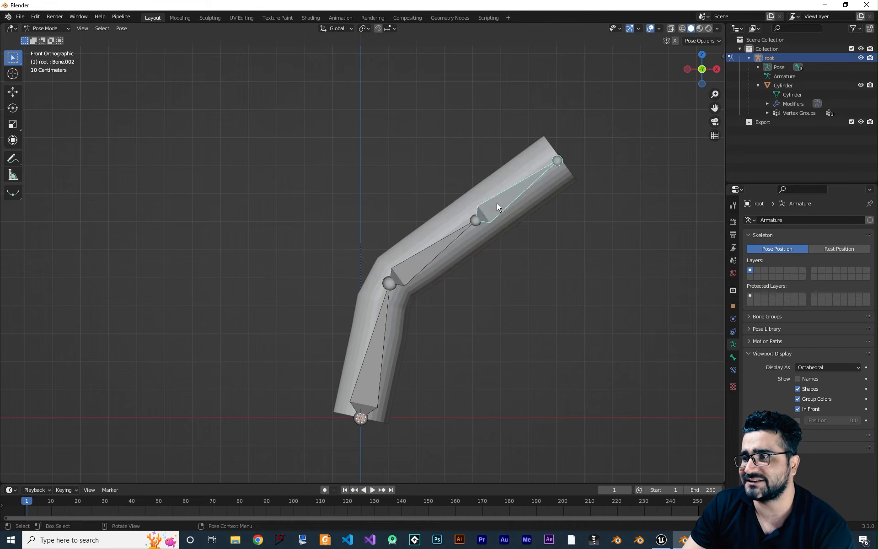
pyautogui.press('r')
pyautogui.click(517, 225)
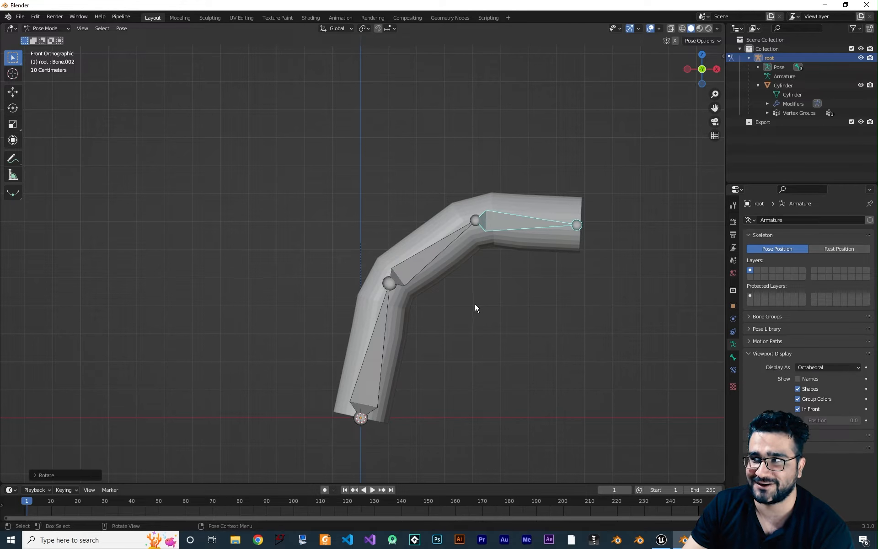
pyautogui.click(860, 58)
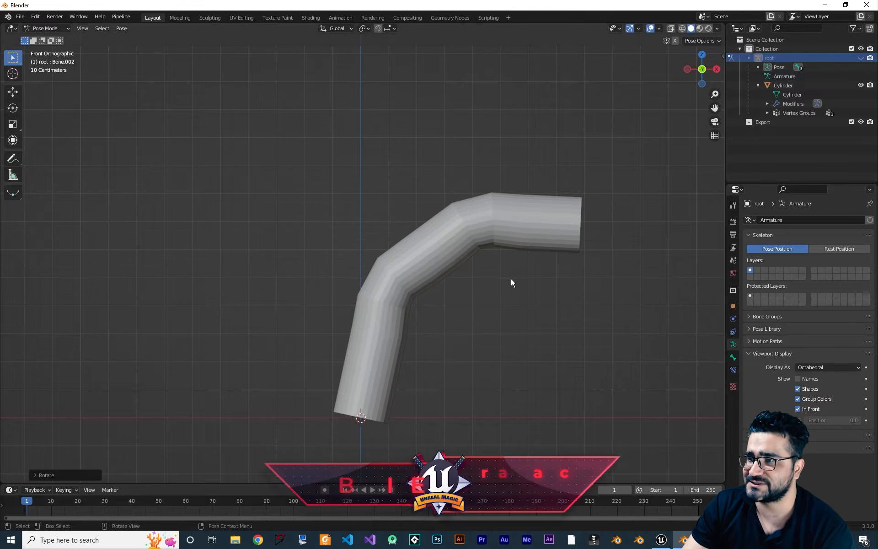
pyautogui.click(861, 58)
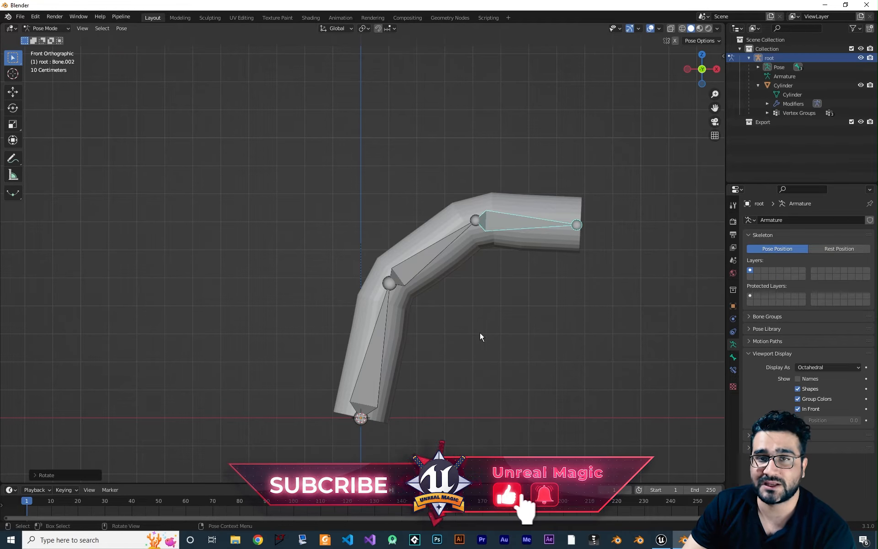
pyautogui.hotkey('ctrl', 'z')
pyautogui.hotkey('ctrl', 'z')
pyautogui.hotkey('ctrl', 'z')
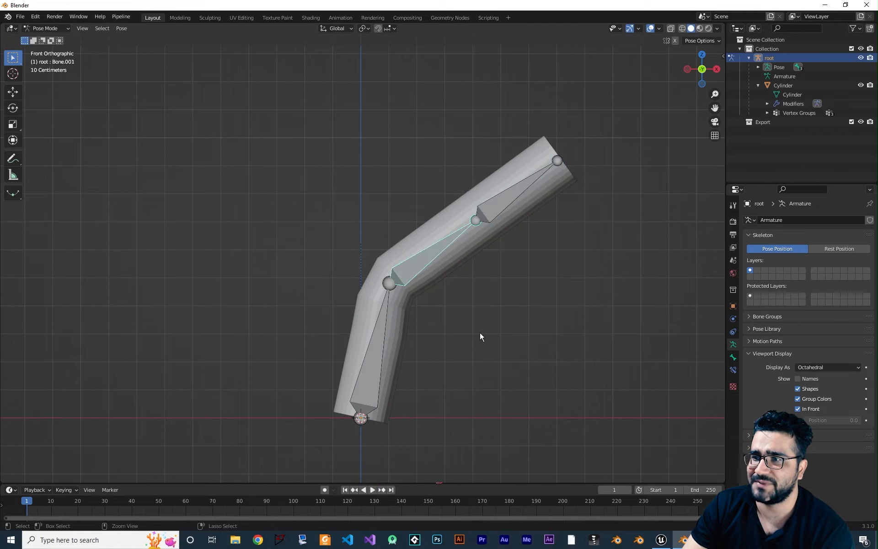
pyautogui.hotkey('ctrl', 'z')
pyautogui.hotkey('ctrl', 'z')
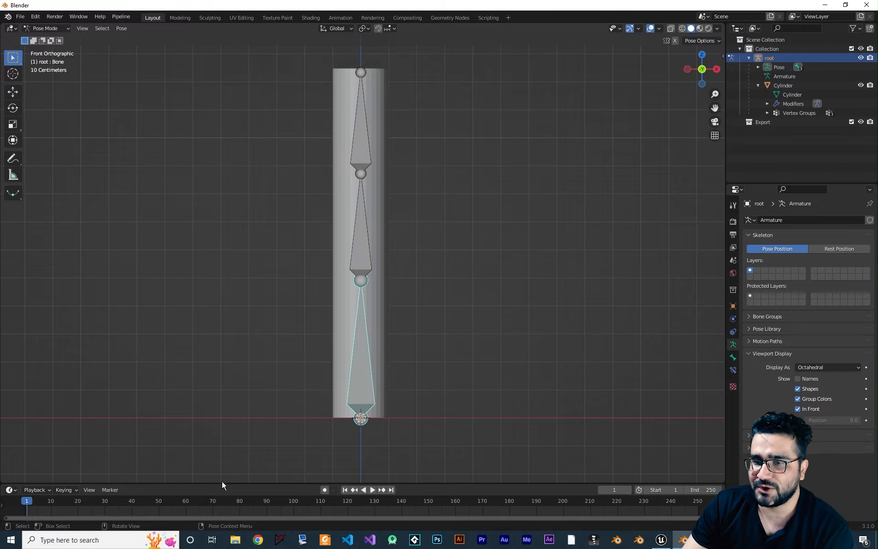
pyautogui.moveTo(225, 484); pyautogui.dragTo(137, 365)
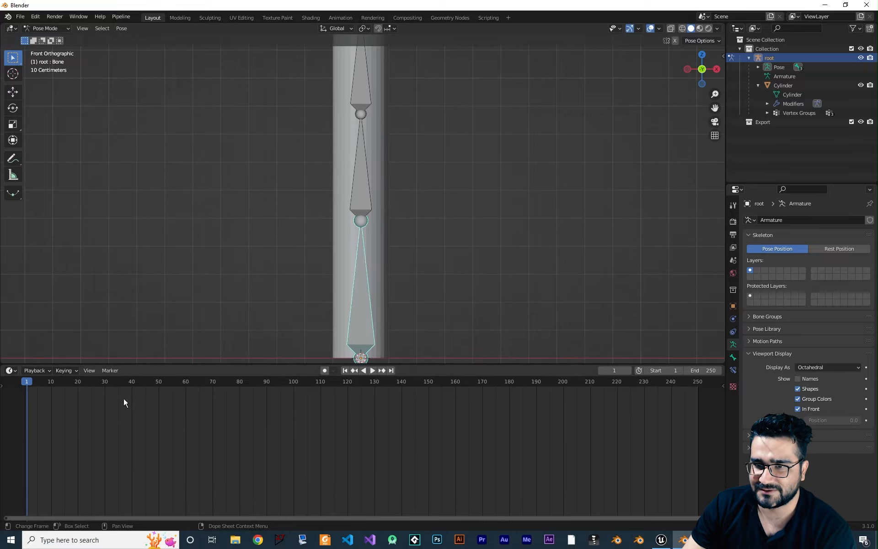
# - Turn the timeline area into the Dope Sheet's Action Editor
pyautogui.click(10, 372)
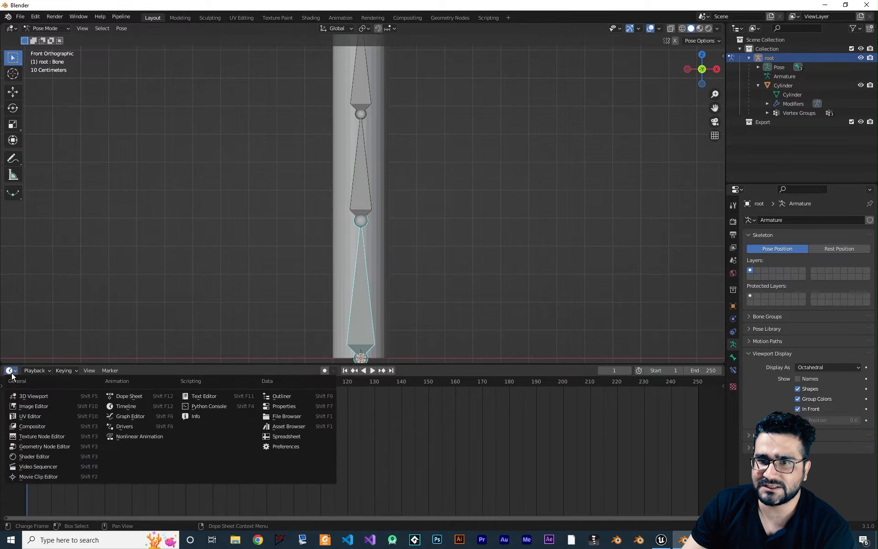
pyautogui.click(130, 397)
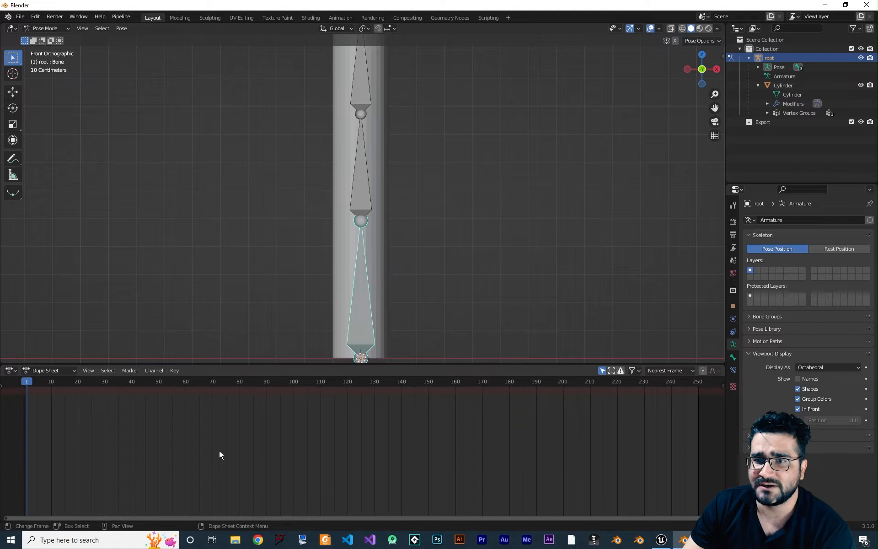
pyautogui.scroll(-2, 389, 191)
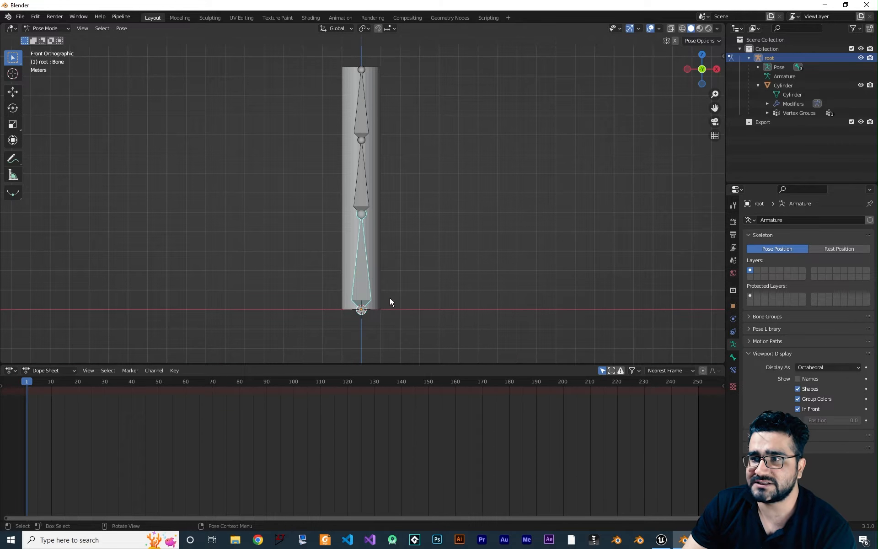
pyautogui.click(238, 292)
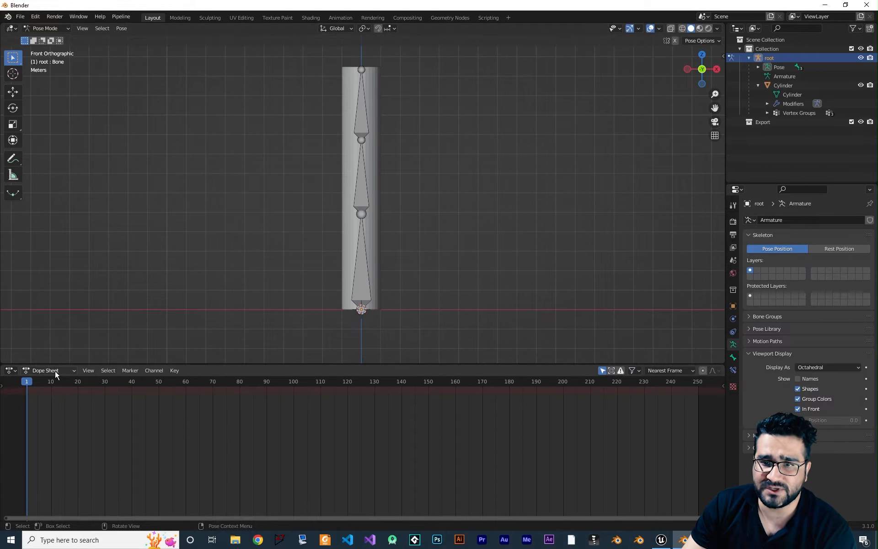
pyautogui.click(55, 371)
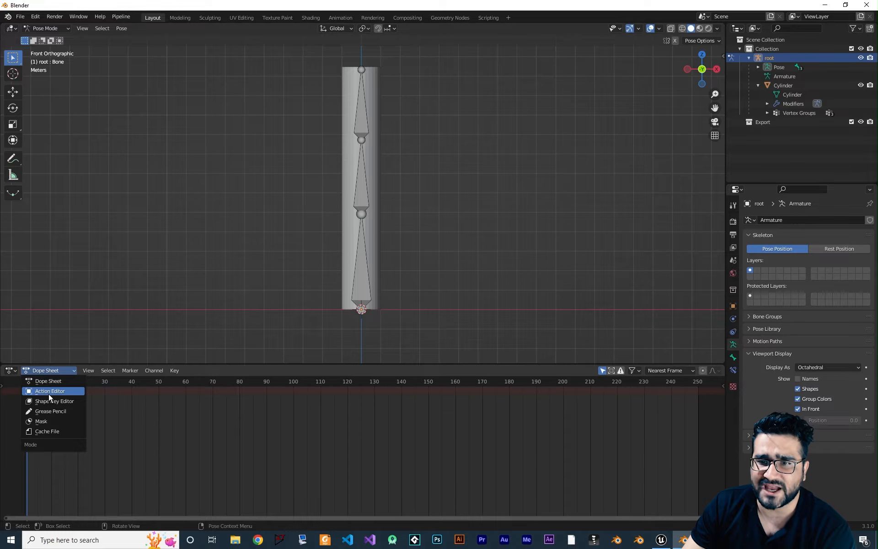
pyautogui.click(49, 392)
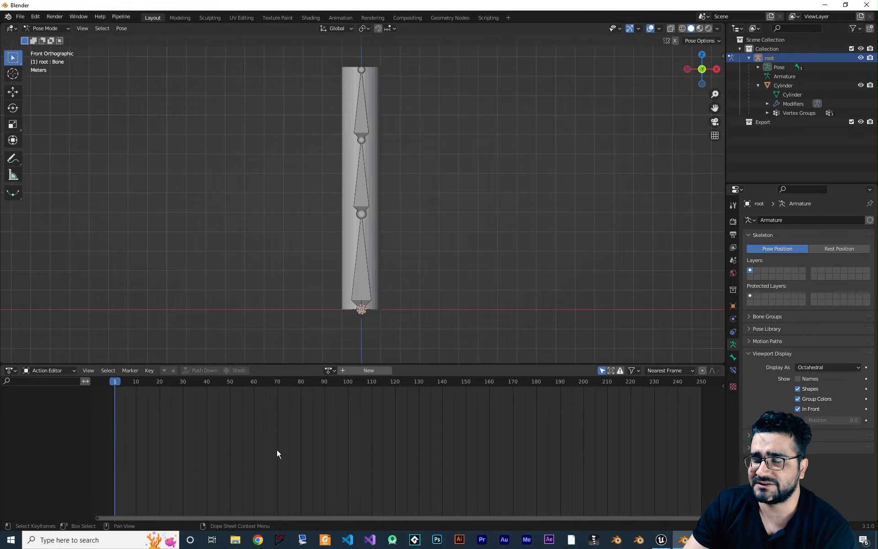
# - Create a new action for the root armature and name it IDLE
pyautogui.click(369, 369)
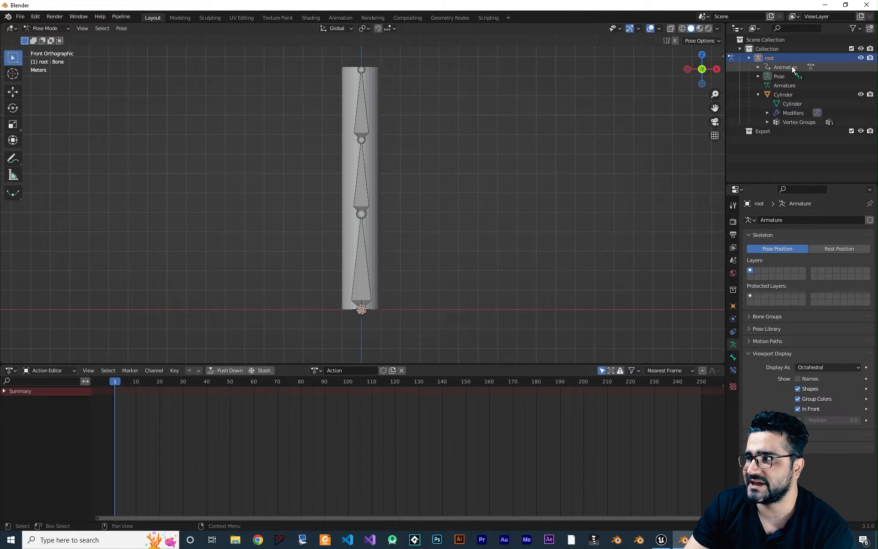
pyautogui.click(758, 67)
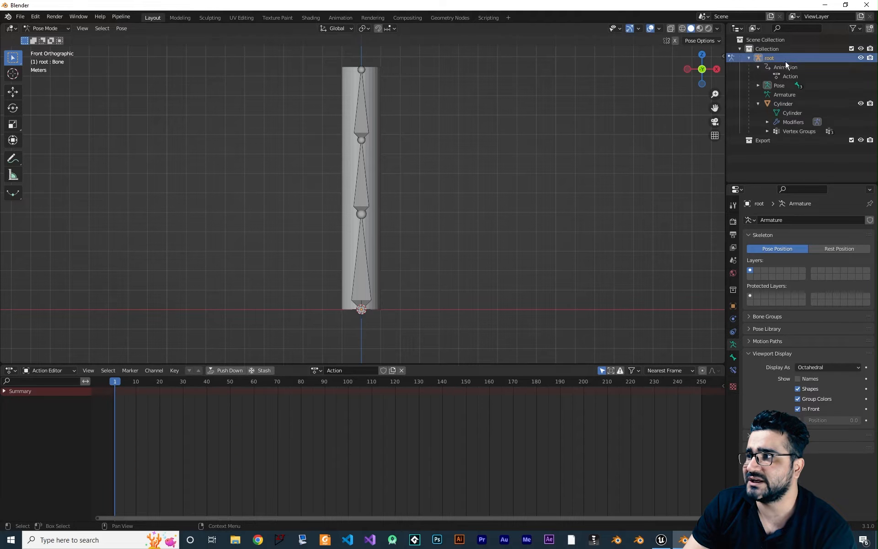
pyautogui.click(757, 67)
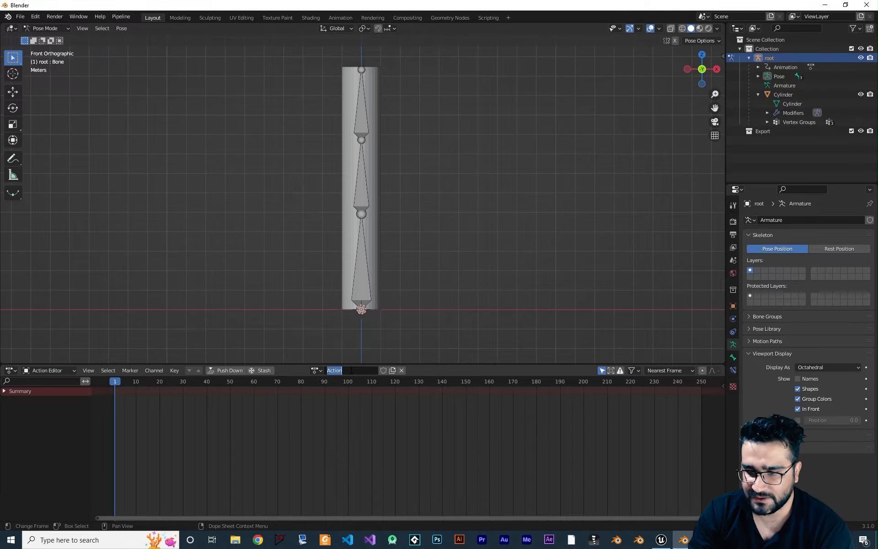
pyautogui.write('IDLE')
pyautogui.press('Return')
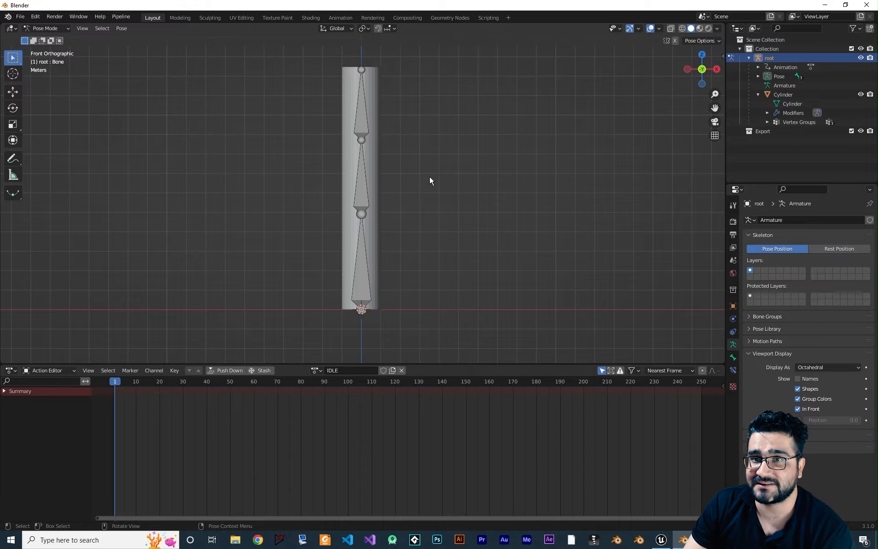
# - Select all bones and key the straight pose at frame 1 of IDLE
pyautogui.press('a')
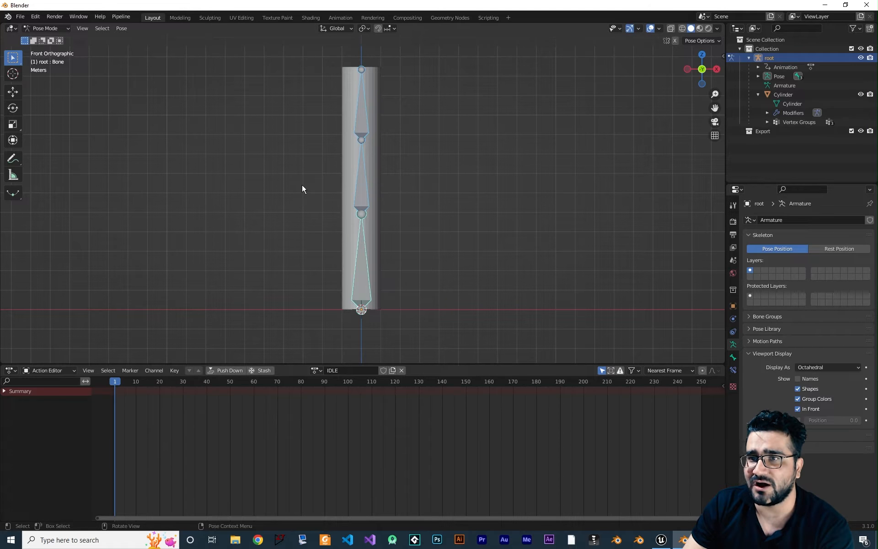
pyautogui.click(122, 28)
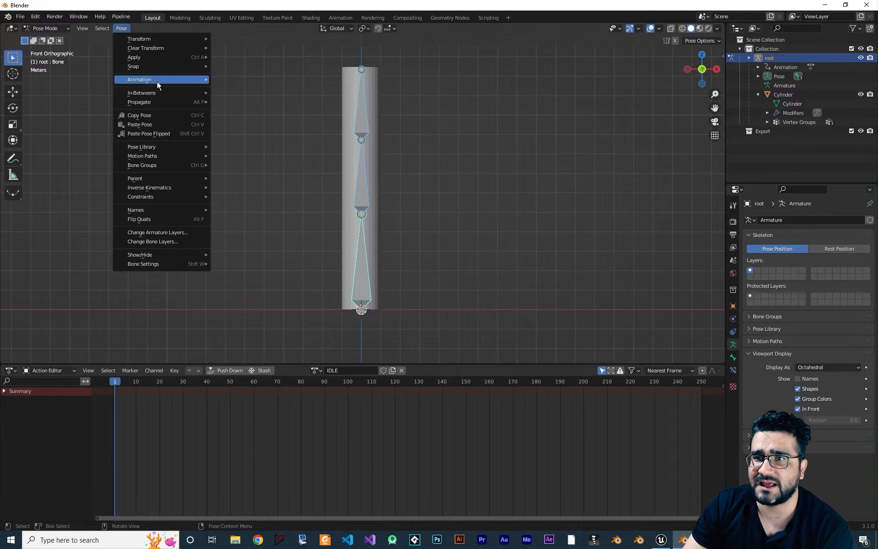
pyautogui.moveTo(158, 81)
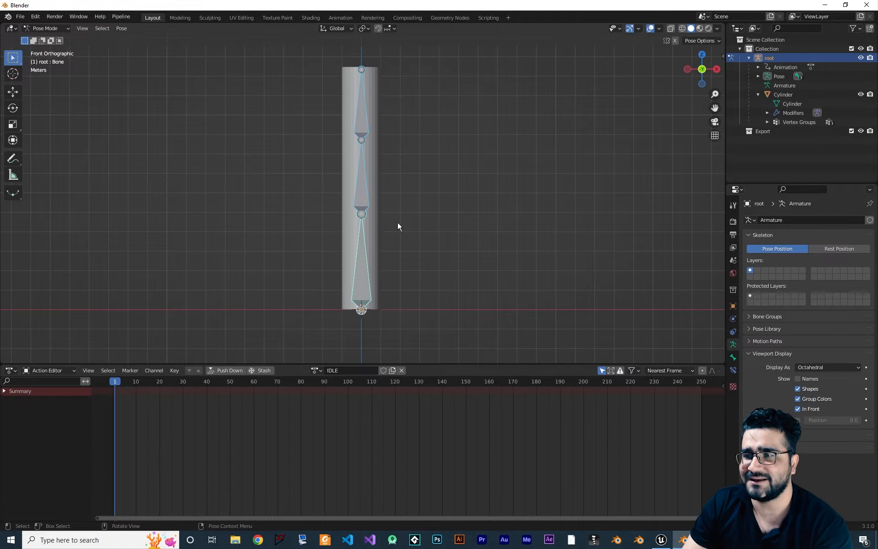
pyautogui.press('i')
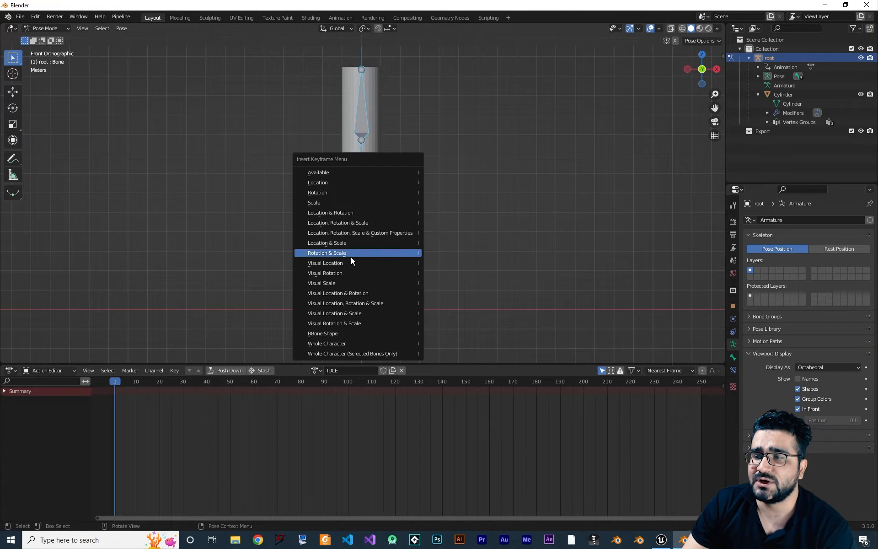
pyautogui.click(356, 222)
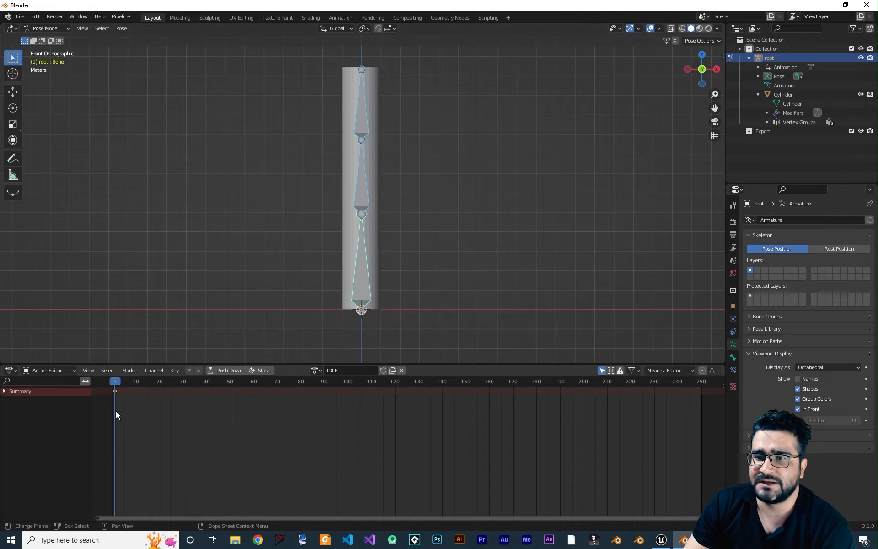
# - At frame 15, rotate the bottom, middle and top bones to bend the cylinder
pyautogui.moveTo(115, 384); pyautogui.dragTo(150, 382)
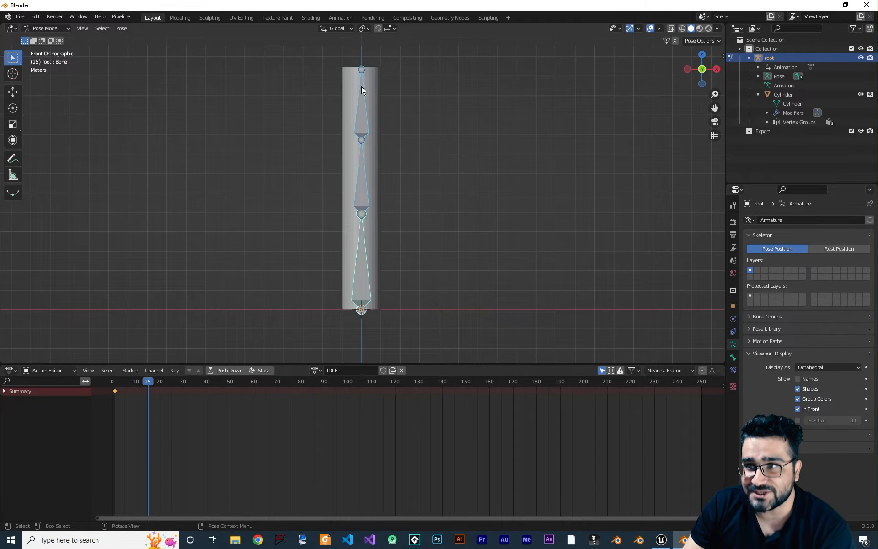
pyautogui.click(621, 254)
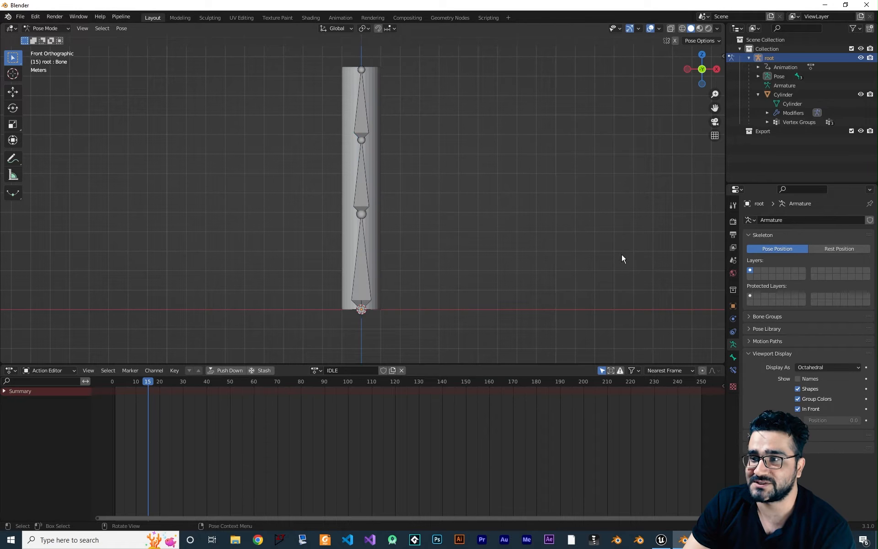
pyautogui.click(363, 269)
pyautogui.press('r')
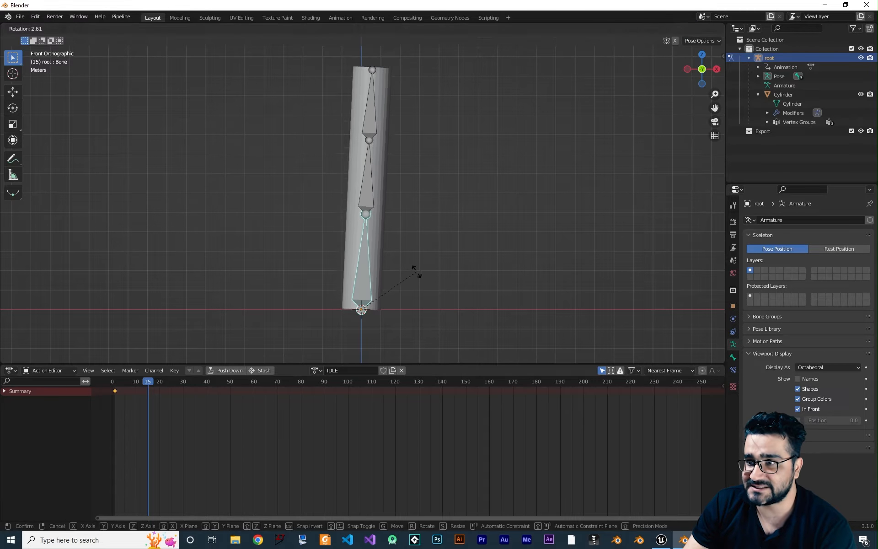
pyautogui.click(402, 209)
pyautogui.click(402, 209)
pyautogui.press('r')
pyautogui.click(432, 212)
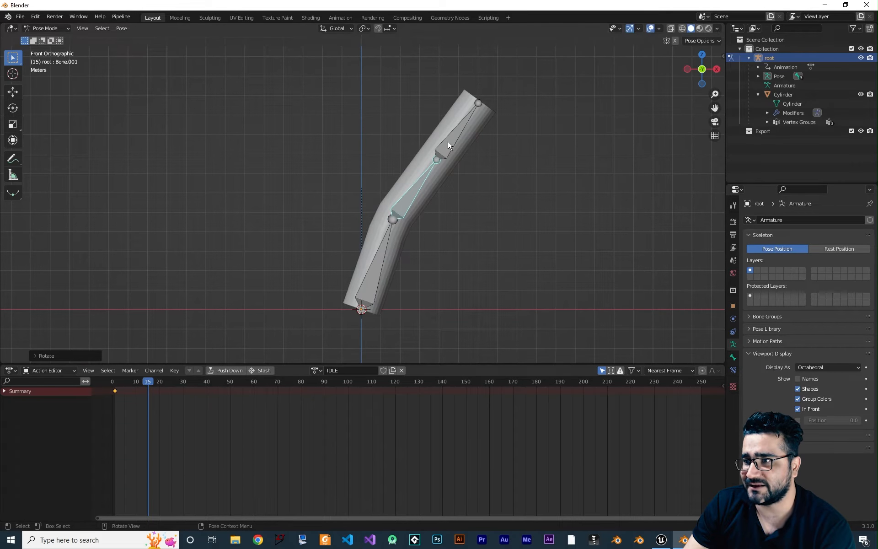
pyautogui.click(448, 145)
pyautogui.press('r')
pyautogui.click(457, 154)
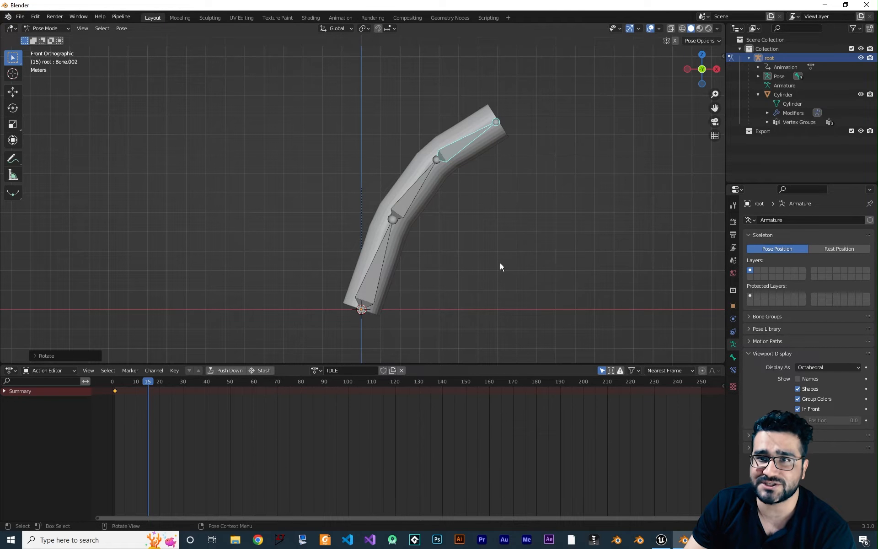
# - Select all bones and key Location, Rotation & Scale at frame 15
pyautogui.click(479, 220)
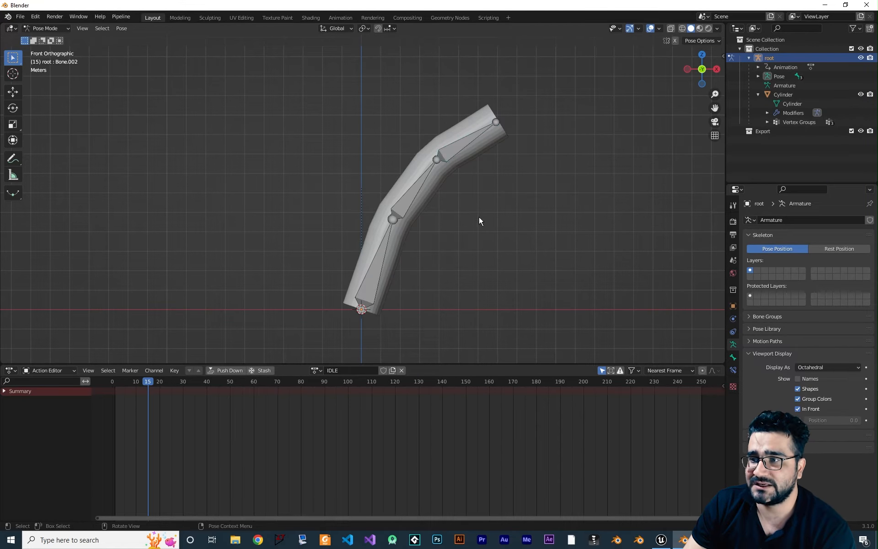
pyautogui.press('a')
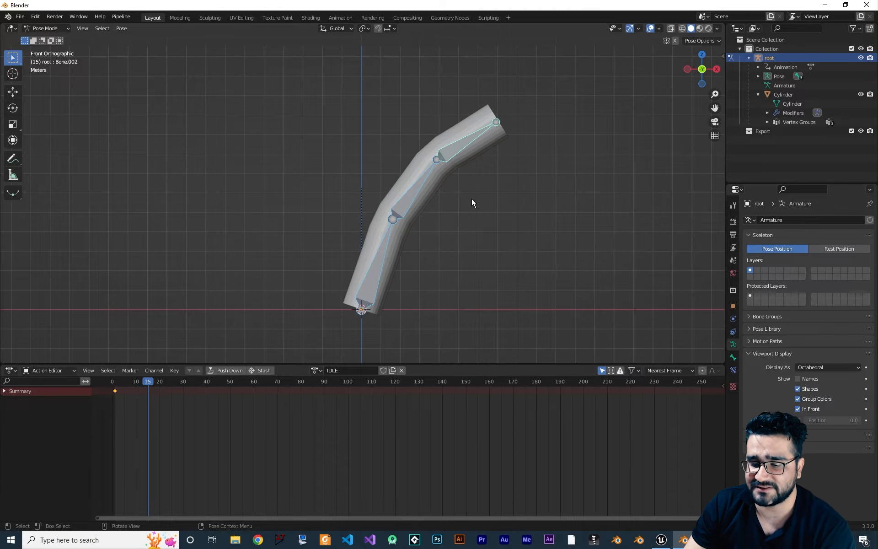
pyautogui.press('i')
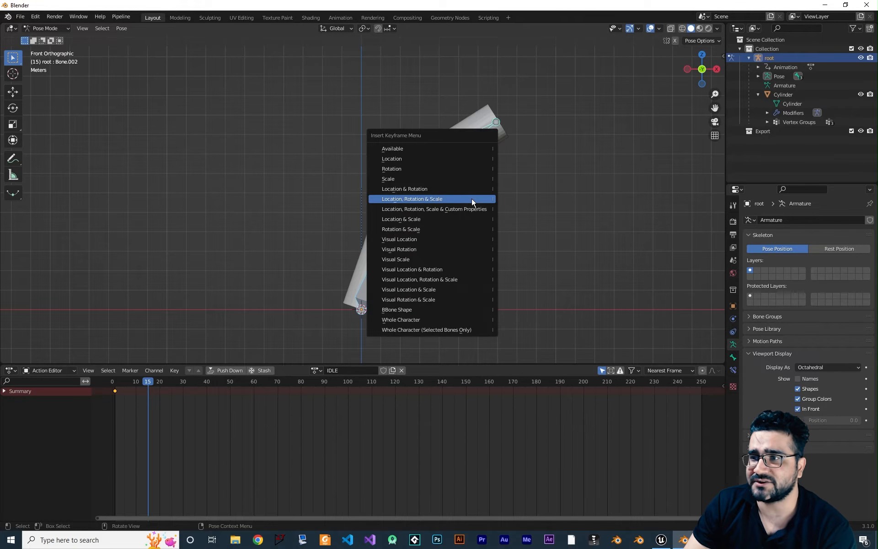
pyautogui.click(415, 200)
# - At frame 30, rotate the three bones back so the cylinder stands upright
pyautogui.moveTo(148, 384); pyautogui.dragTo(185, 381)
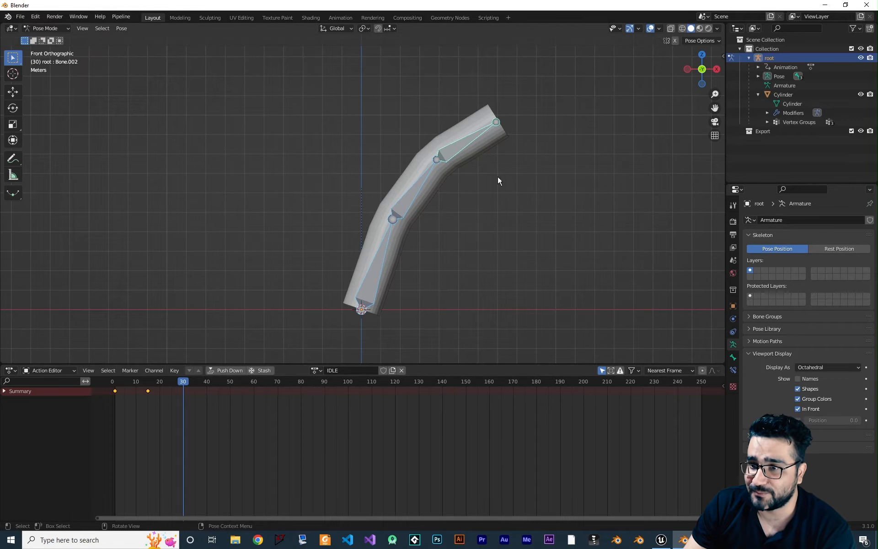
pyautogui.click(520, 247)
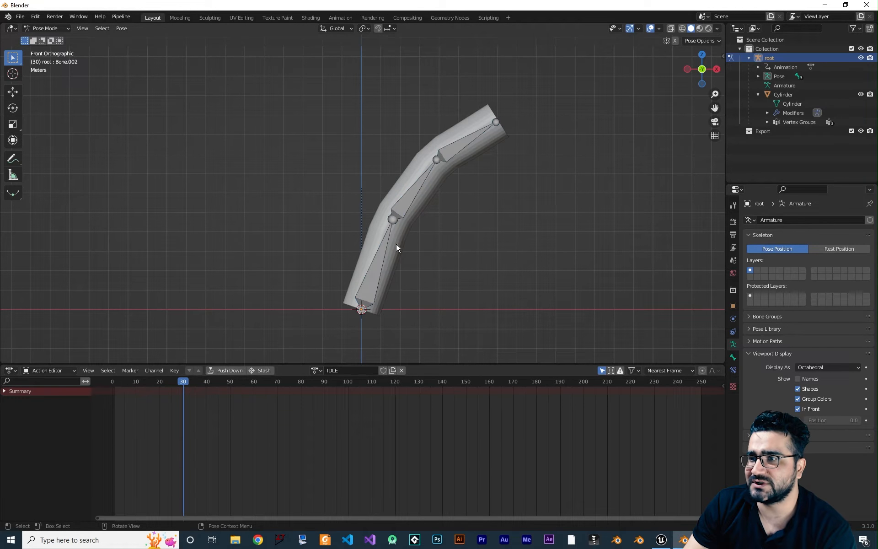
pyautogui.click(383, 262)
pyautogui.press('r')
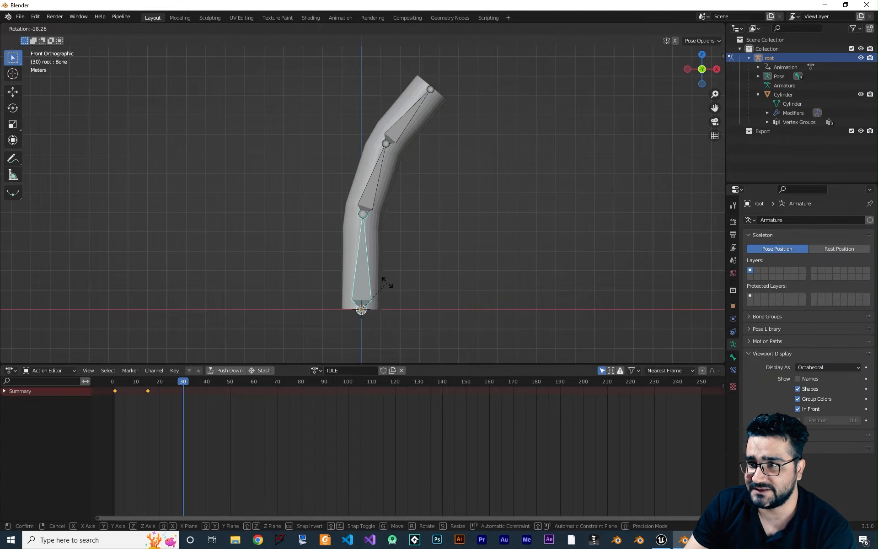
pyautogui.click(386, 283)
pyautogui.click(368, 191)
pyautogui.press('r')
pyautogui.click(360, 189)
pyautogui.click(371, 121)
pyautogui.press('r')
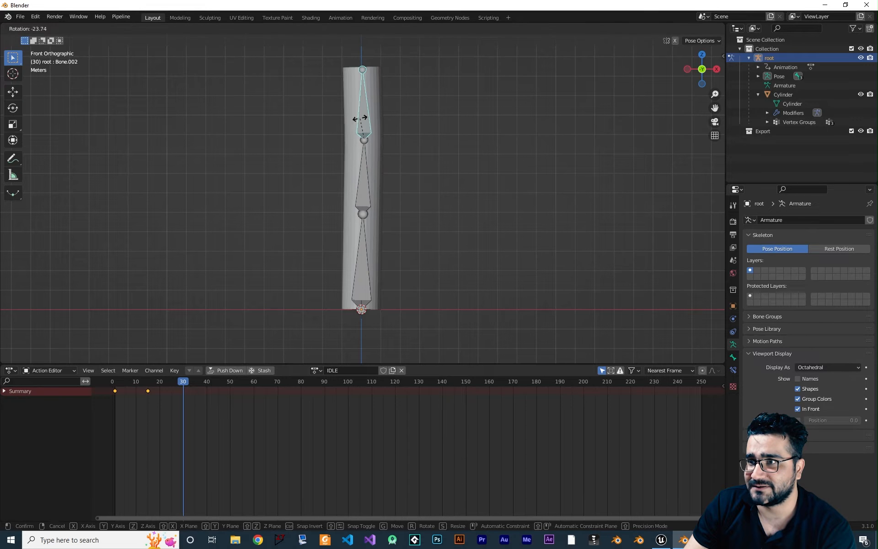
pyautogui.click(359, 119)
pyautogui.click(362, 265)
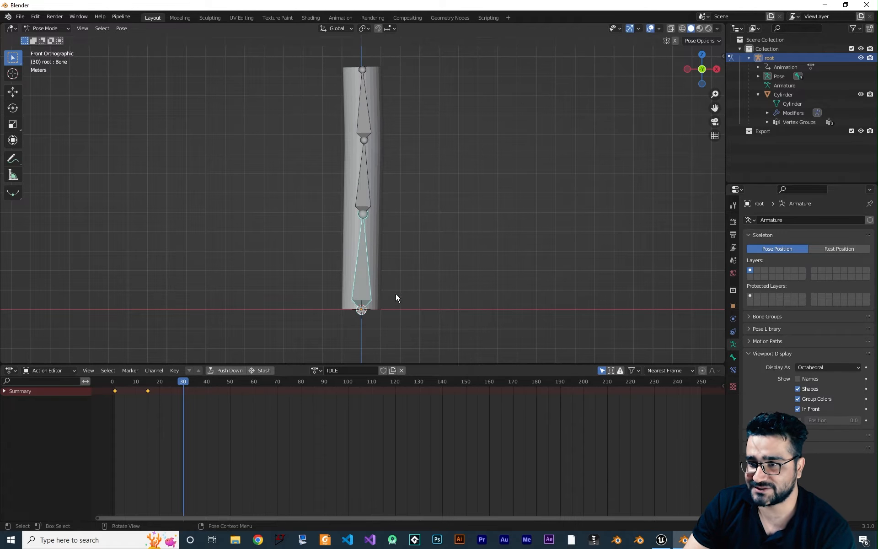
pyautogui.click(435, 267)
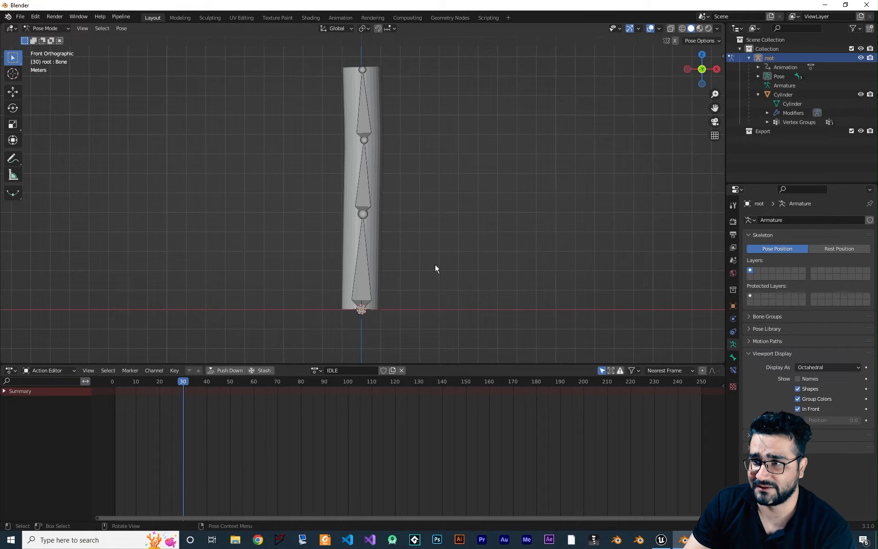
# - Copy the frame-1 straight keyframe and paste it at frame 30
pyautogui.press('a')
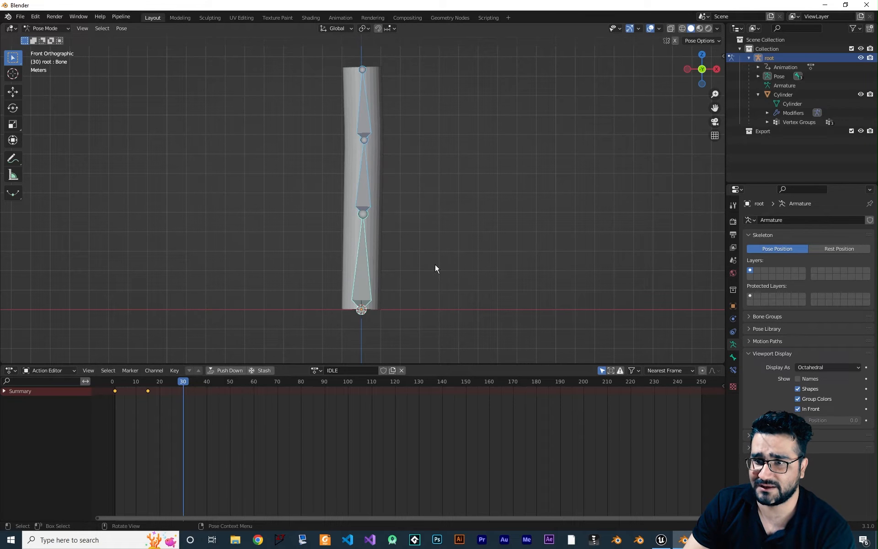
pyautogui.rightClick(115, 391)
pyautogui.click(115, 391)
pyautogui.rightClick(185, 384)
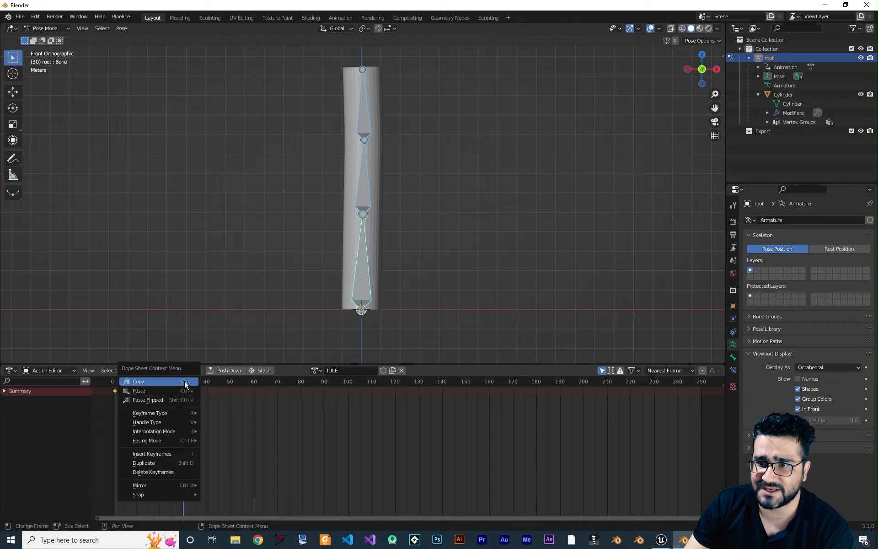
pyautogui.click(175, 389)
pyautogui.moveTo(181, 384)
pyautogui.mouseDown()
pyautogui.moveTo(114, 382)
pyautogui.moveTo(183, 385)
pyautogui.mouseUp()
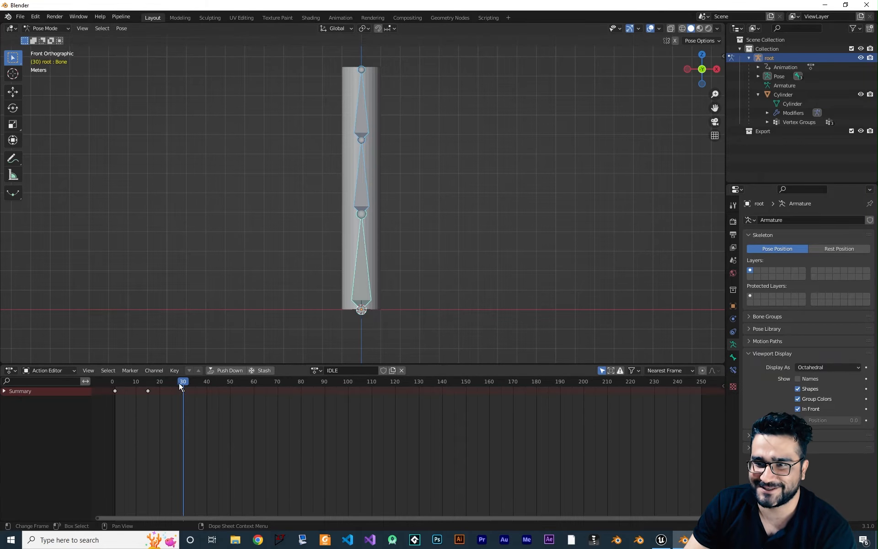
# - At frame 45, bend the three bones leftward and key Location, Rotation & Scale
pyautogui.moveTo(182, 382); pyautogui.dragTo(219, 384)
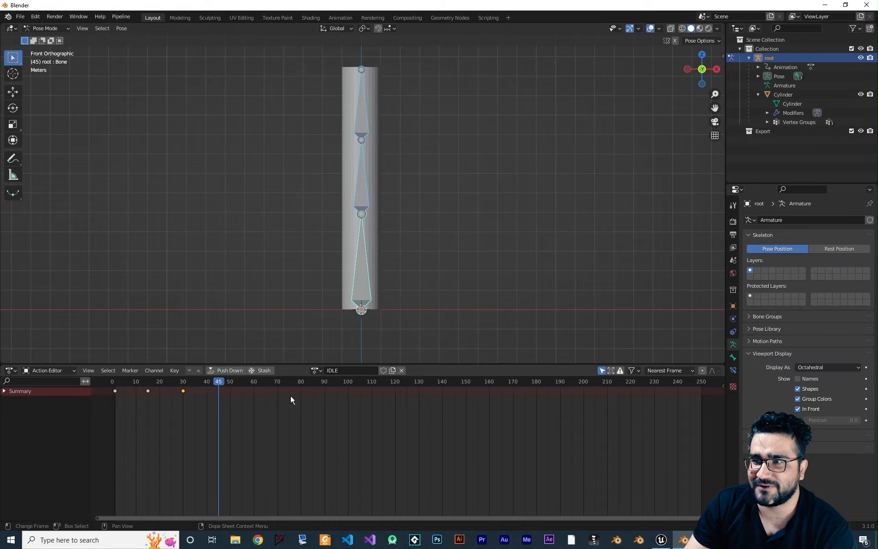
pyautogui.click(362, 258)
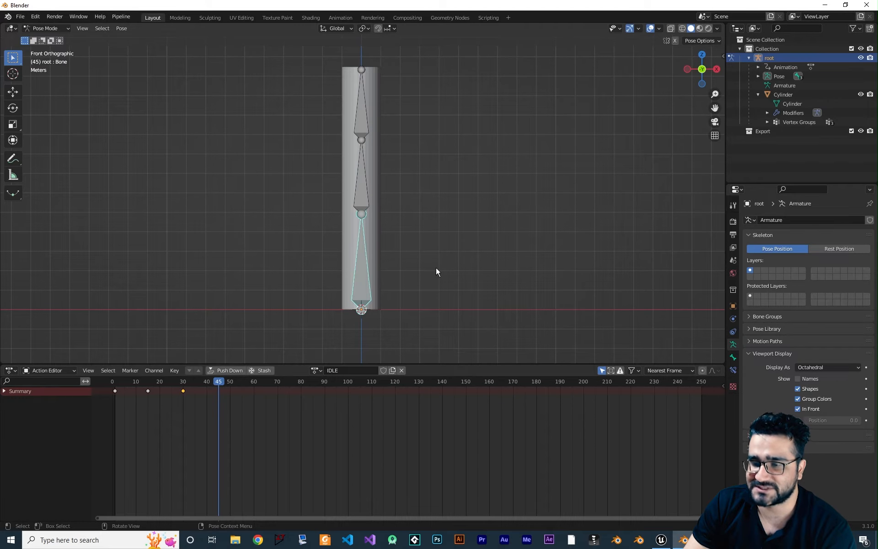
pyautogui.press('r')
pyautogui.click(391, 254)
pyautogui.click(378, 196)
pyautogui.press('r')
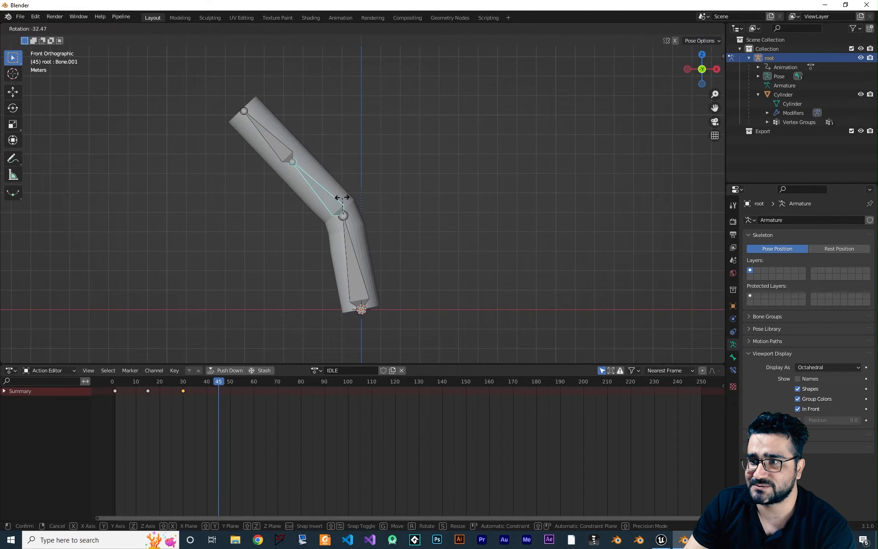
pyautogui.click(350, 199)
pyautogui.click(307, 128)
pyautogui.press('r')
pyautogui.click(298, 137)
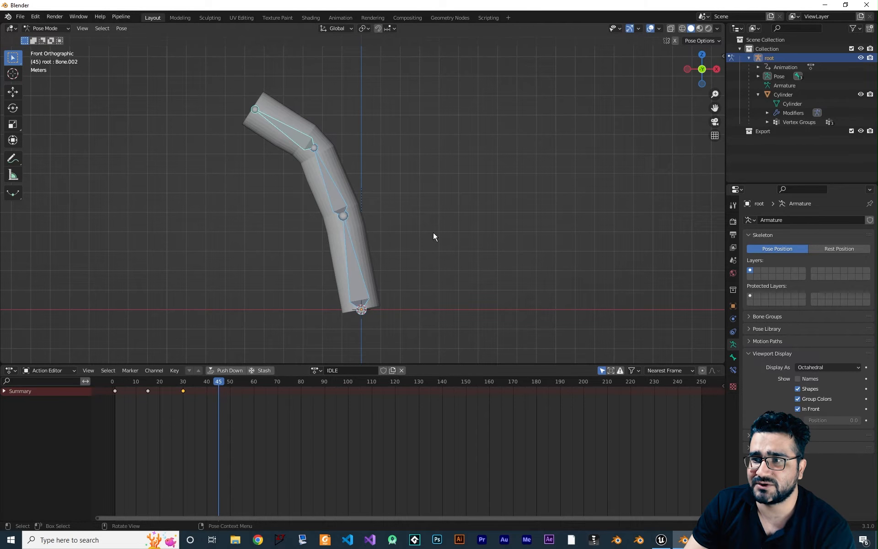
pyautogui.press('i')
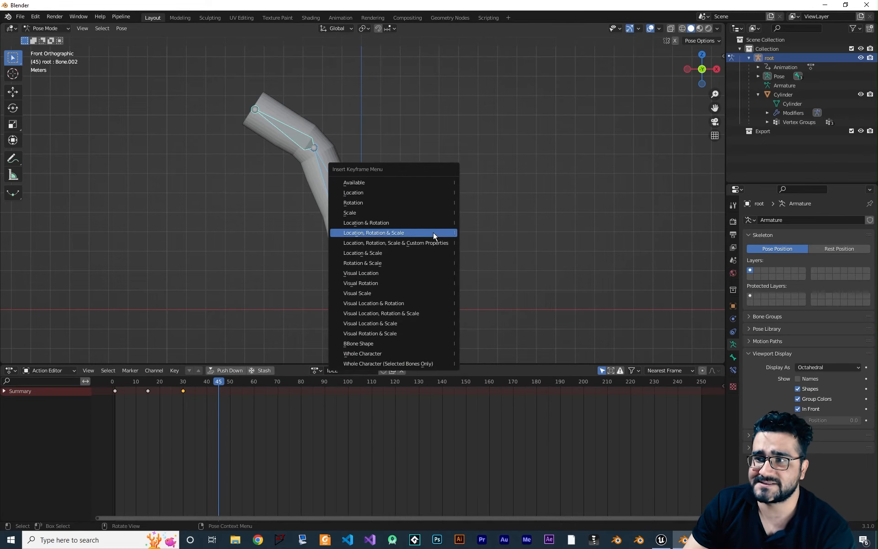
pyautogui.click(401, 230)
# - Copy the frame-1 straight keyframe and paste it at frame 60
pyautogui.moveTo(218, 381); pyautogui.dragTo(254, 392)
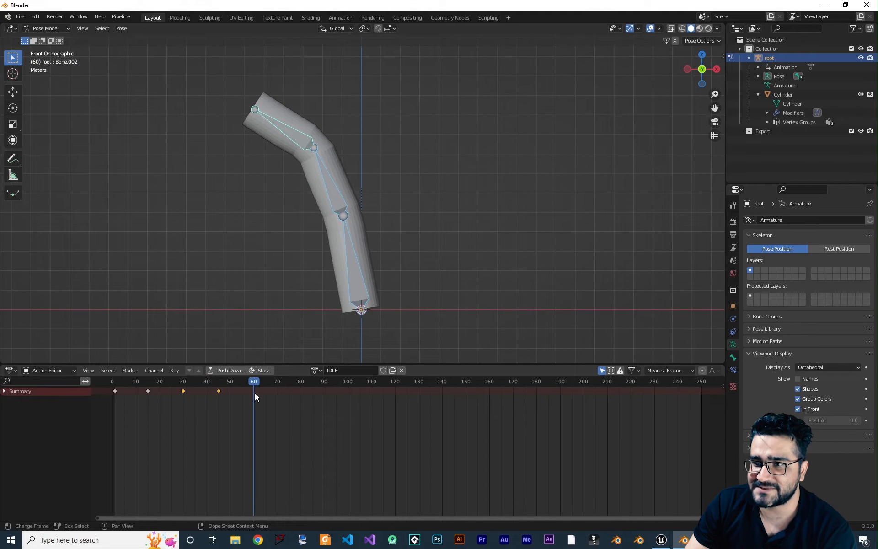
pyautogui.rightClick(114, 390)
pyautogui.click(93, 382)
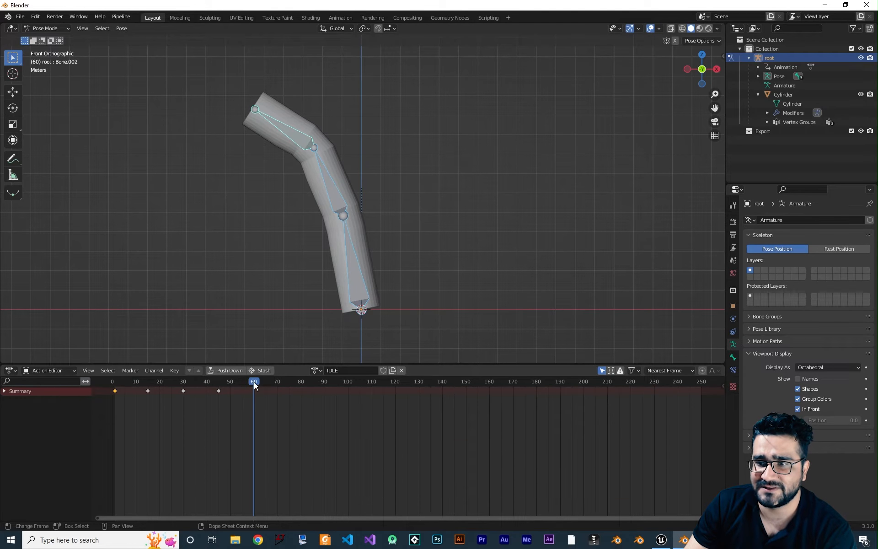
pyautogui.rightClick(253, 389)
pyautogui.click(244, 392)
pyautogui.click(111, 386)
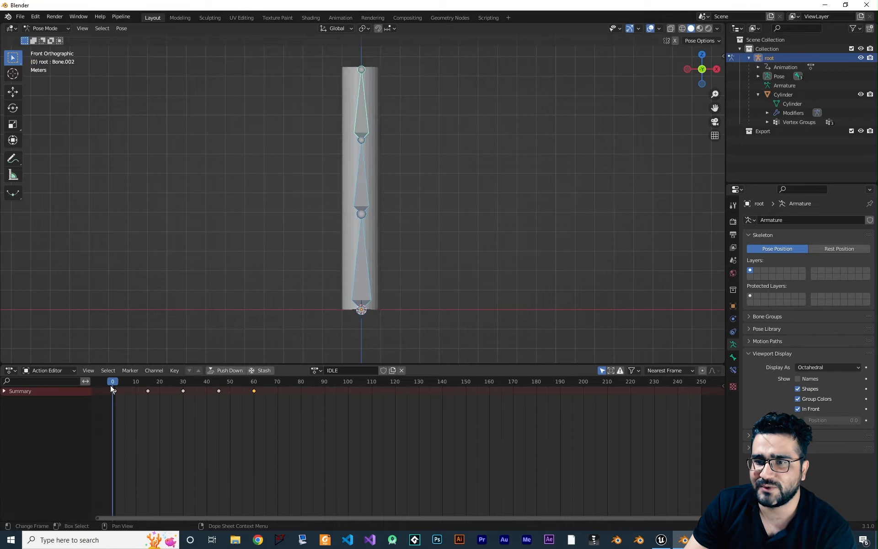
# - Scrub and play the IDLE bend from 0 to 60, then return to frame 0
pyautogui.moveTo(111, 385); pyautogui.dragTo(254, 390)
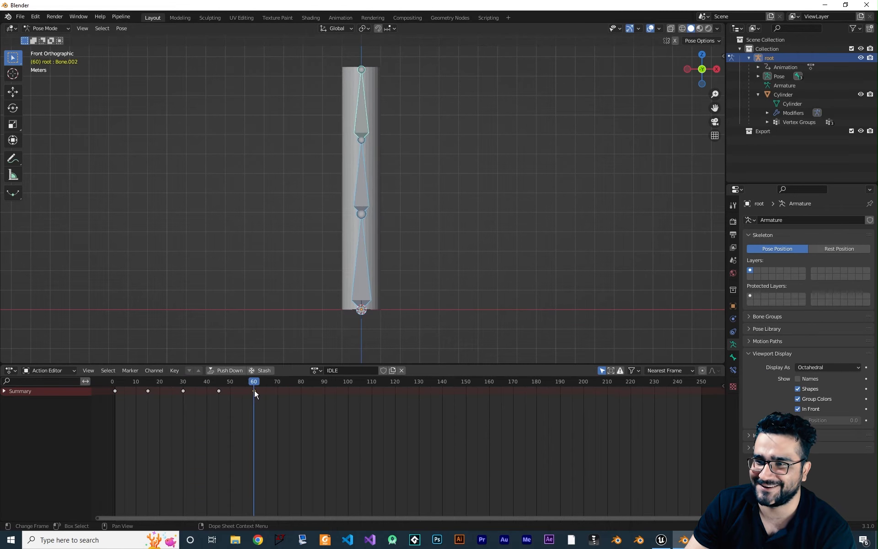
pyautogui.press('space')
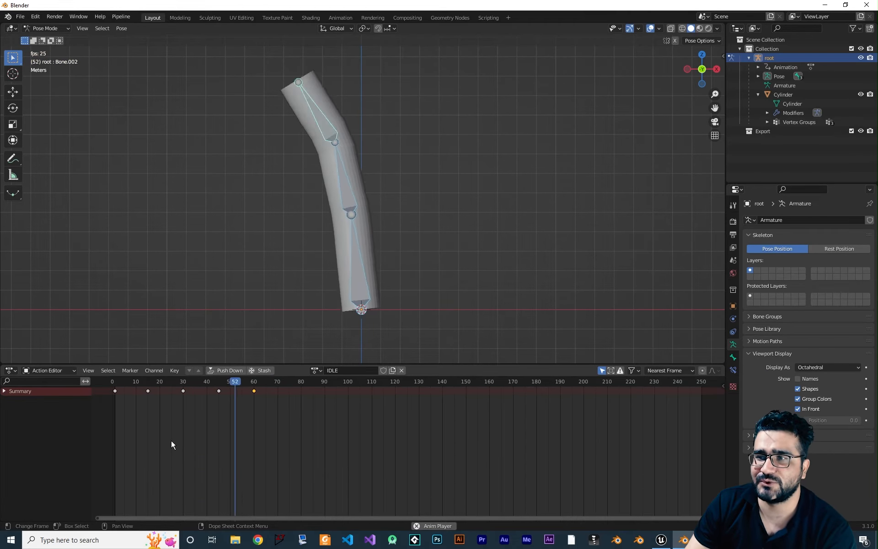
pyautogui.press('space')
pyautogui.moveTo(260, 383); pyautogui.dragTo(113, 387)
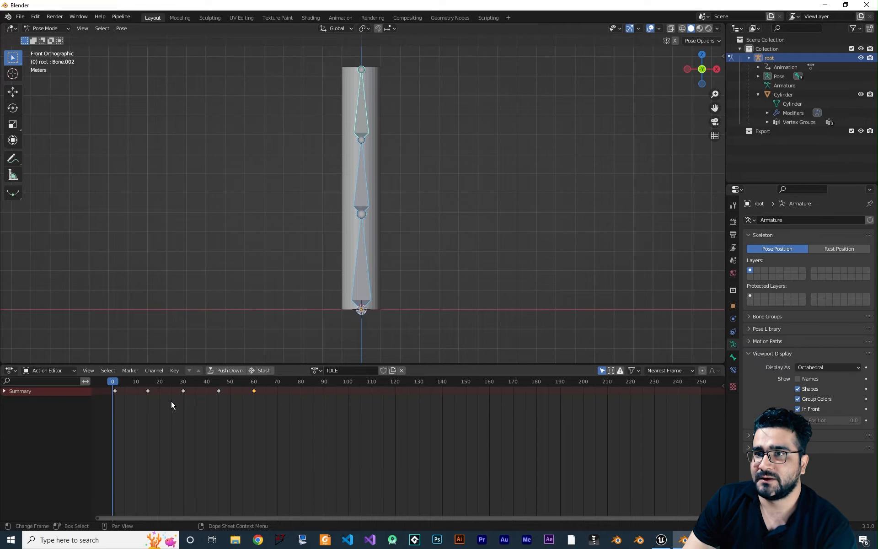
# - Move the root armature into the Export collection in the Outliner
pyautogui.click(758, 67)
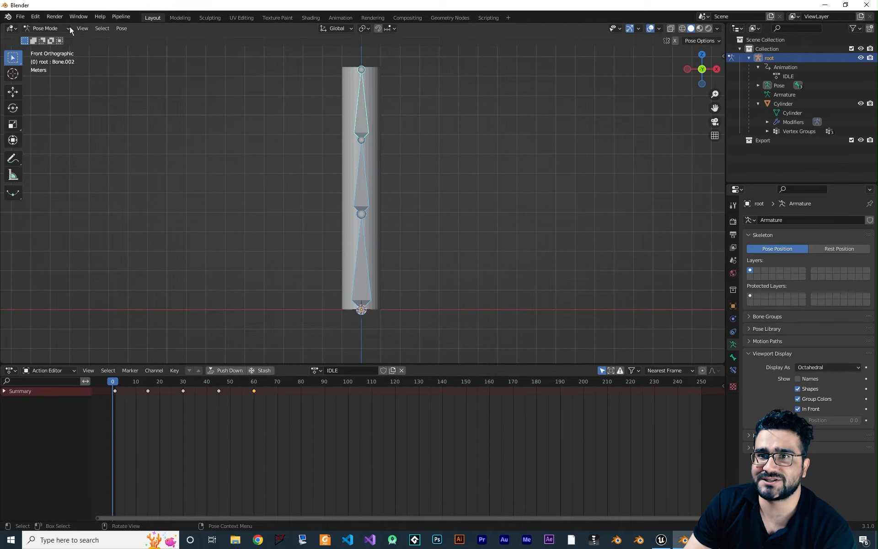
pyautogui.click(122, 19)
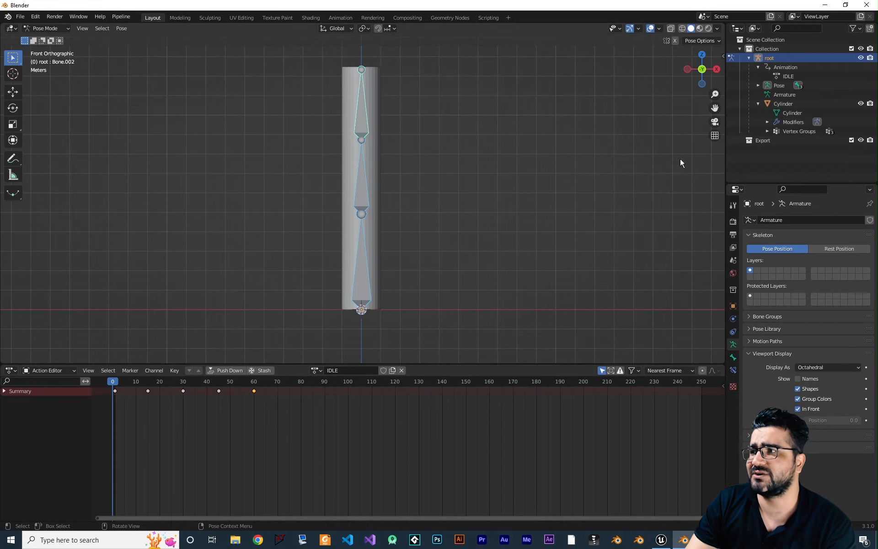
pyautogui.moveTo(774, 57); pyautogui.dragTo(764, 97)
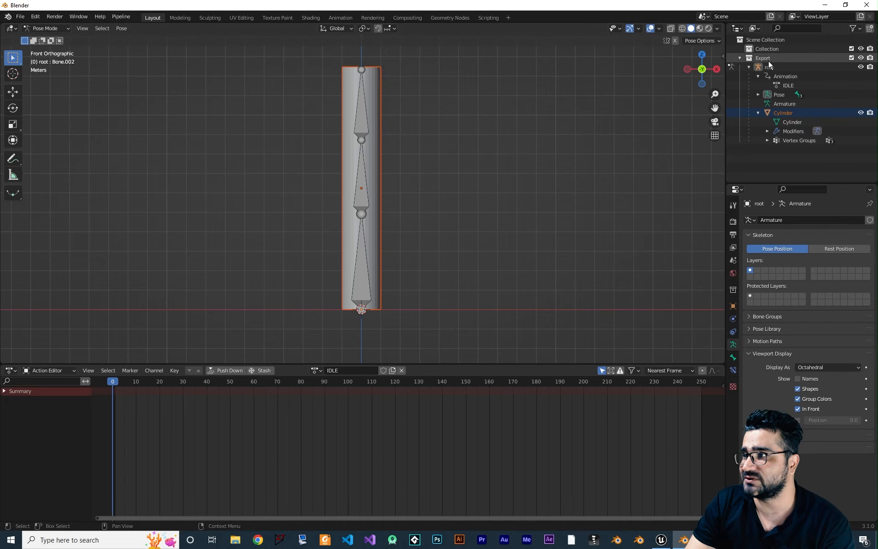
# - Switch to Object Mode and send the armature to Unreal via Pipeline > Export
pyautogui.click(57, 28)
pyautogui.click(57, 36)
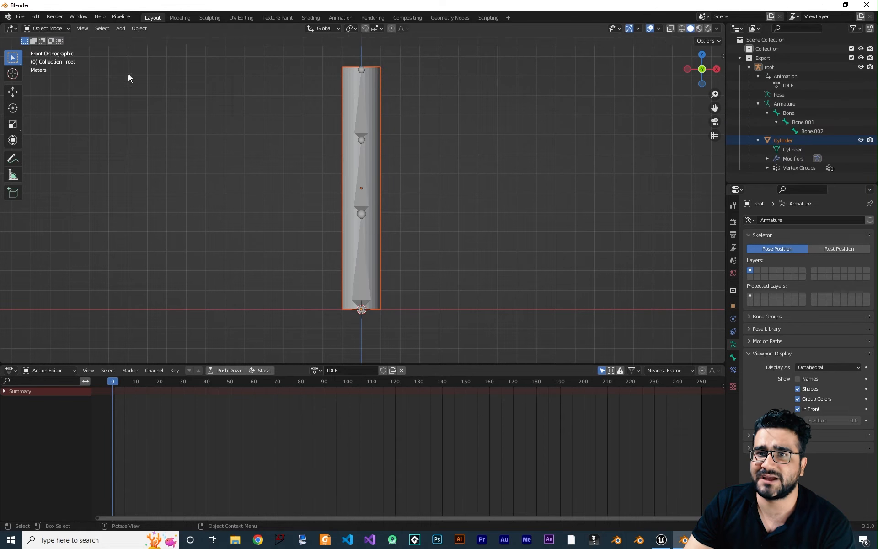
pyautogui.click(117, 15)
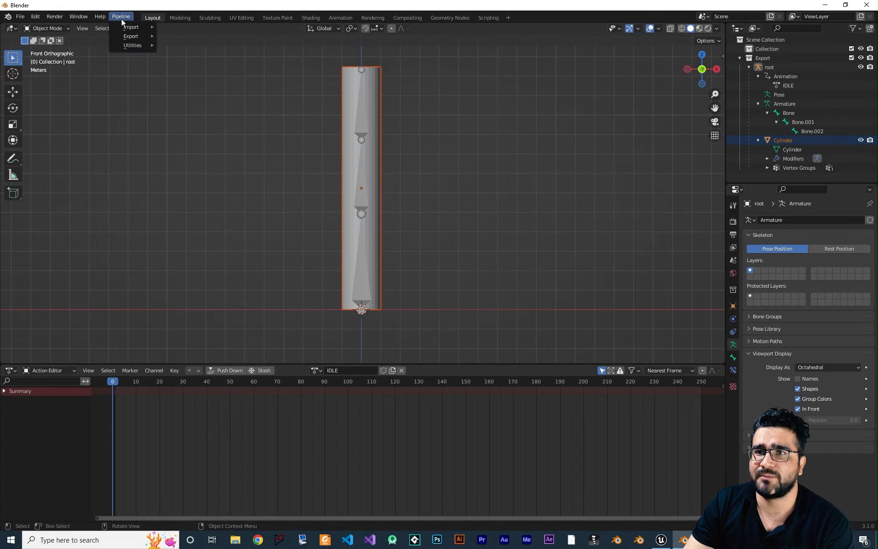
pyautogui.moveTo(137, 35)
pyautogui.click(188, 36)
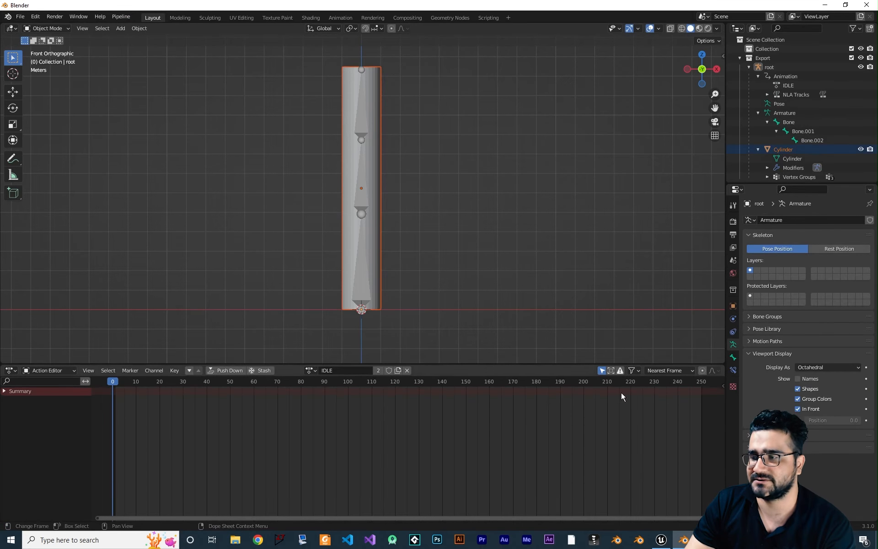
pyautogui.hotkey('alt', 'Tab')
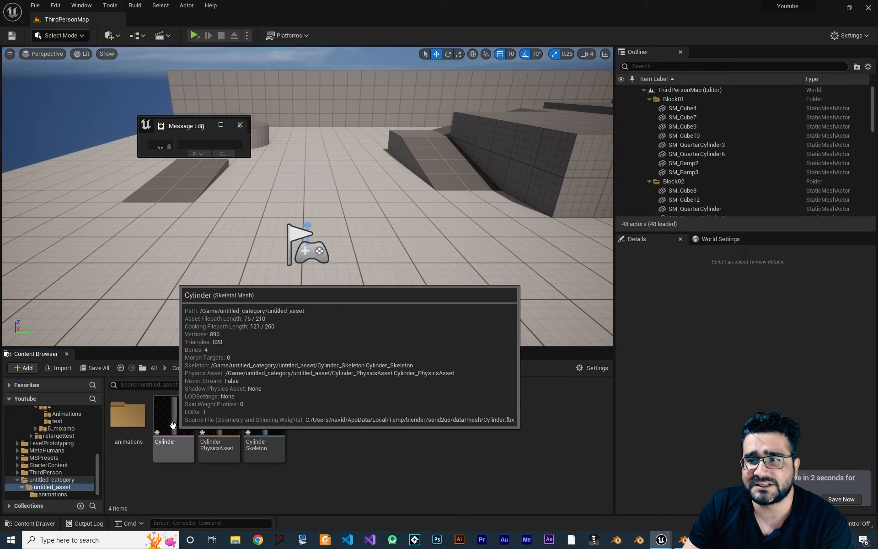
# - Preview the IDLE animation from Unreal's animations folder, then return to Blender
pyautogui.doubleClick(128, 415)
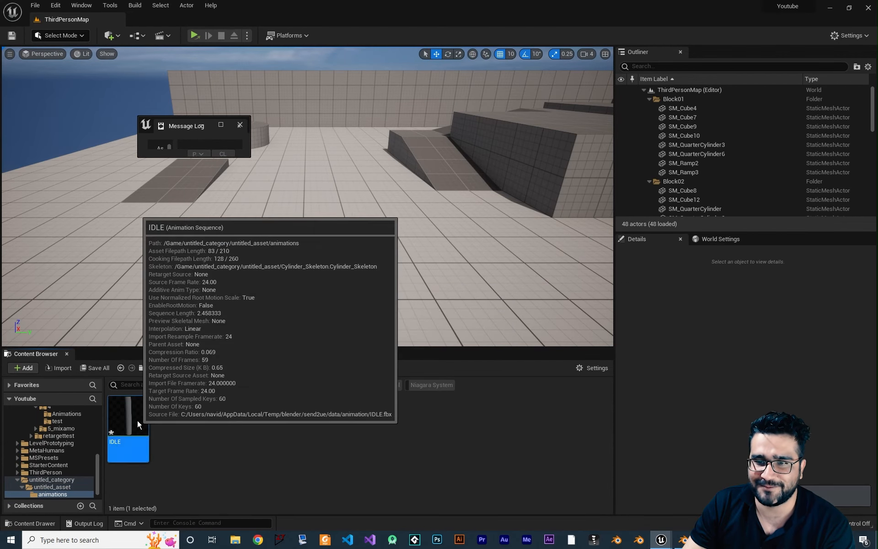
pyautogui.doubleClick(137, 420)
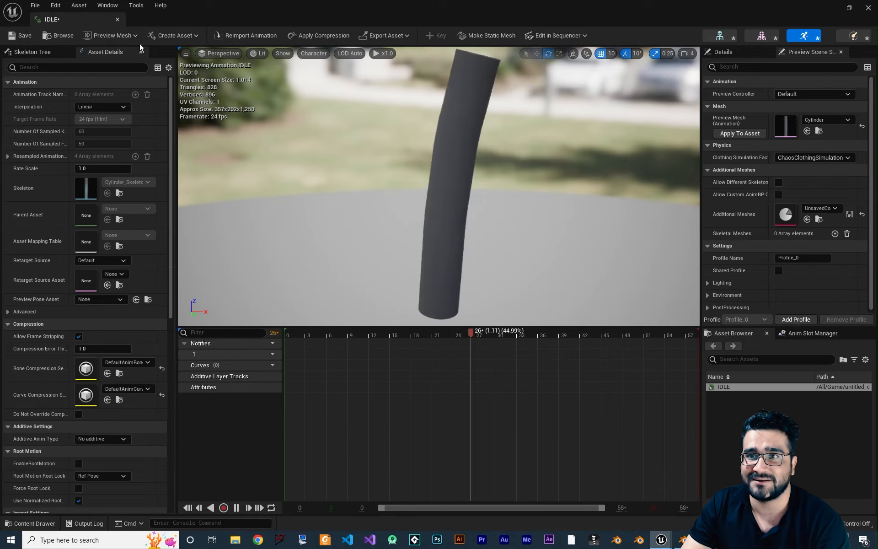
pyautogui.click(117, 21)
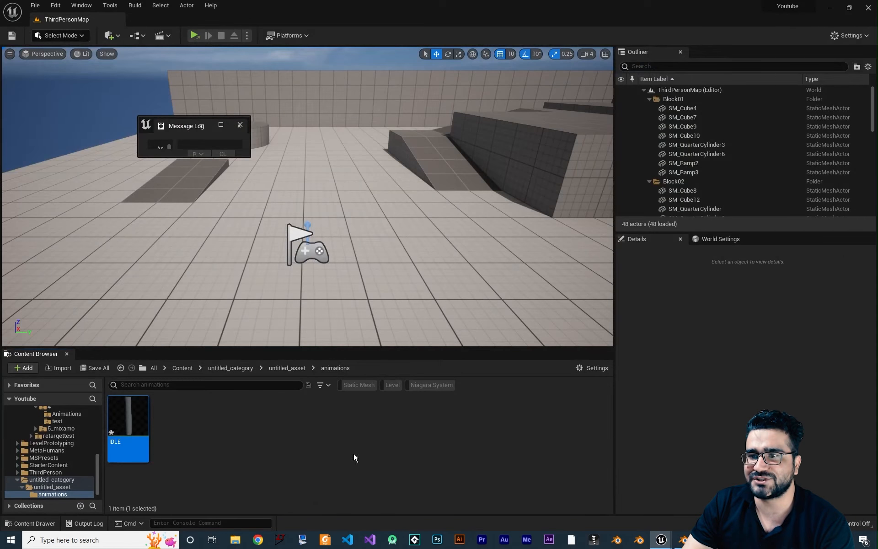
pyautogui.click(683, 539)
pyautogui.click(433, 257)
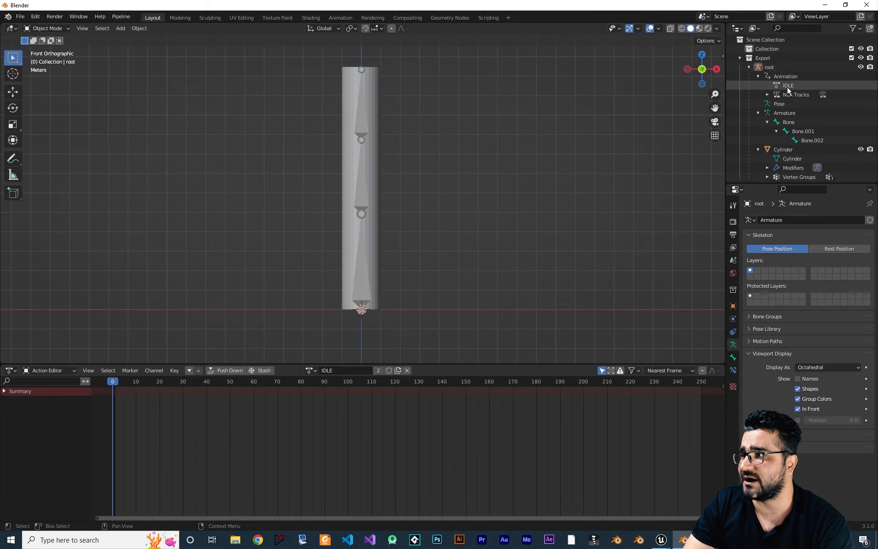
# - Add a new action copied from IDLE, rename it 'Jump', and select root
pyautogui.click(758, 76)
pyautogui.click(759, 94)
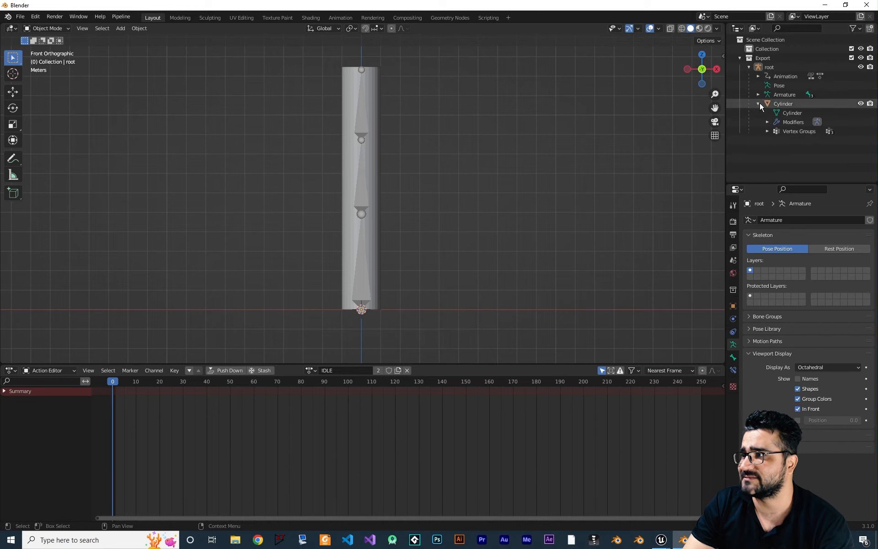
pyautogui.click(759, 103)
pyautogui.click(757, 76)
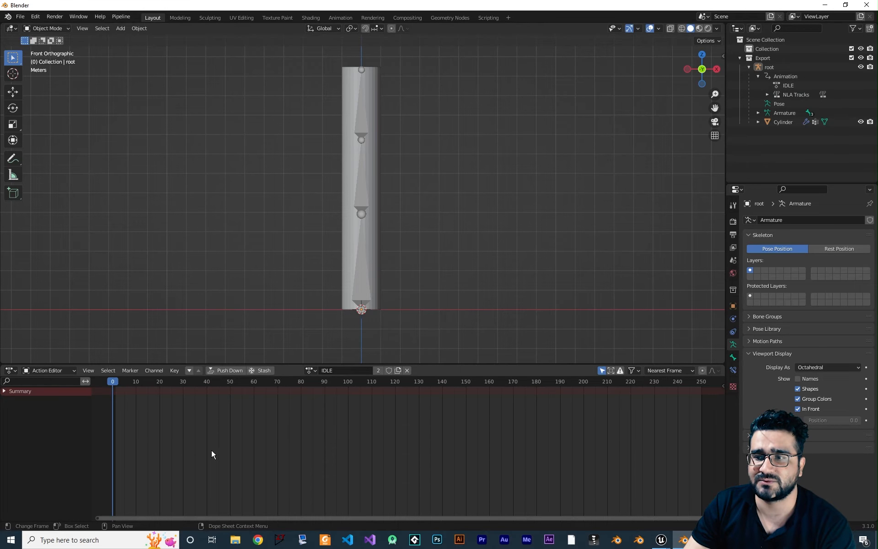
pyautogui.click(398, 371)
pyautogui.click(362, 370)
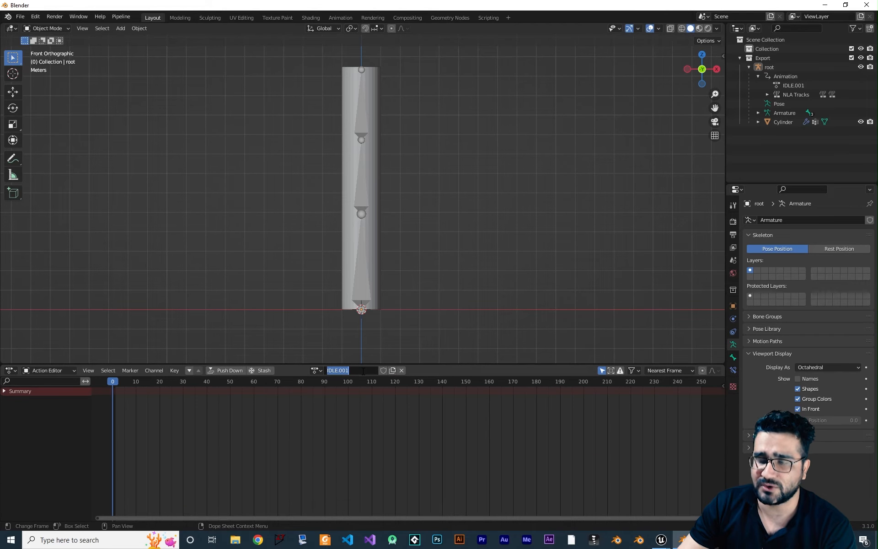
pyautogui.write('Jump')
pyautogui.press('Return')
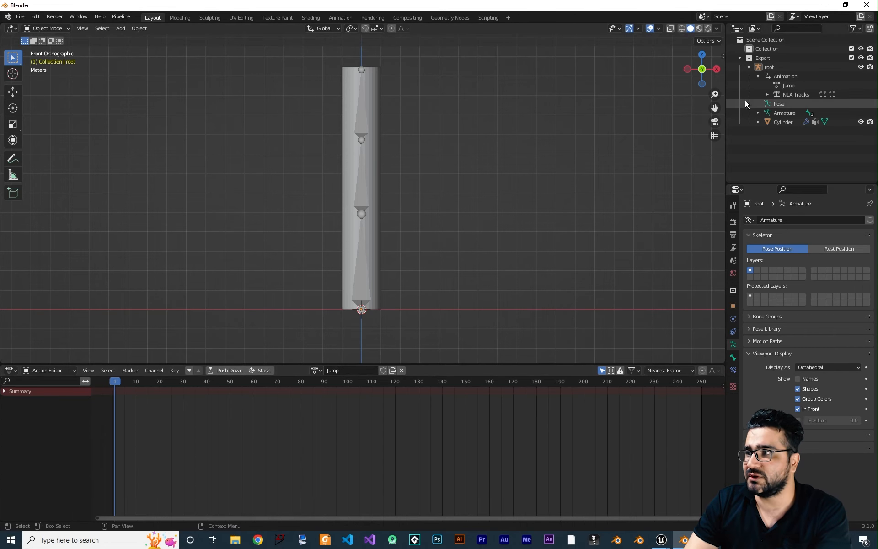
pyautogui.click(768, 67)
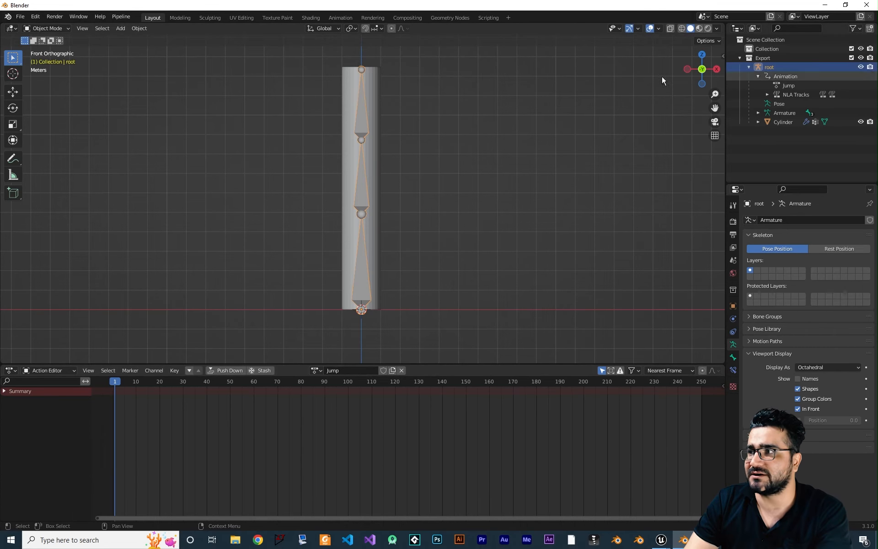
# - In Pose Mode, box-select and delete all copied keyframes from the Jump action
pyautogui.click(54, 28)
pyautogui.click(58, 59)
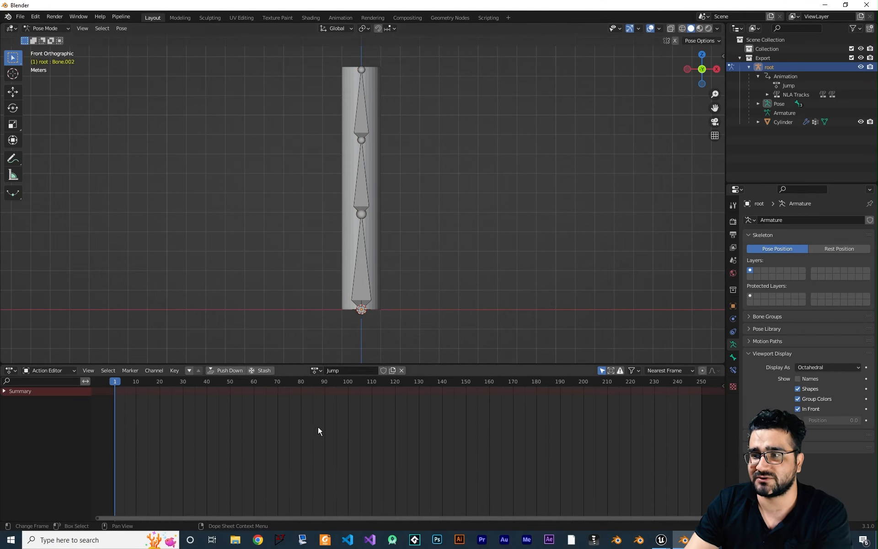
pyautogui.click(316, 370)
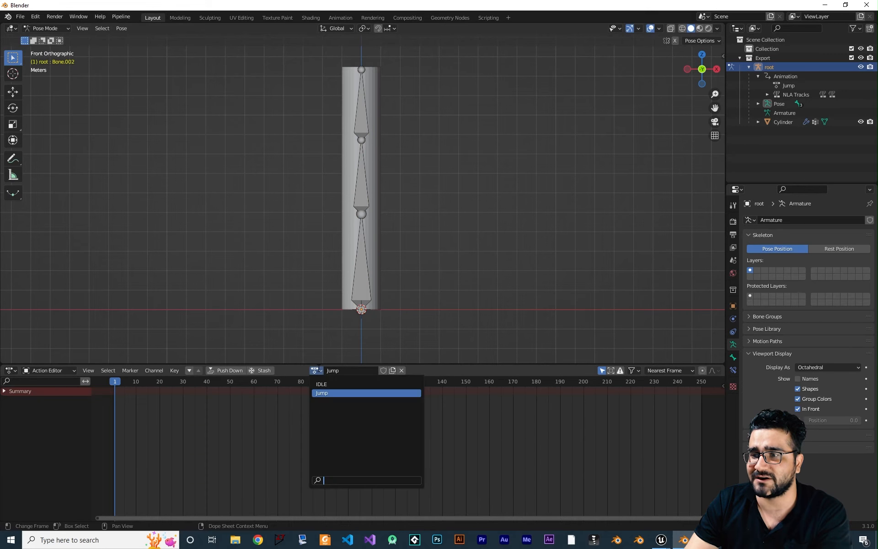
pyautogui.click(328, 394)
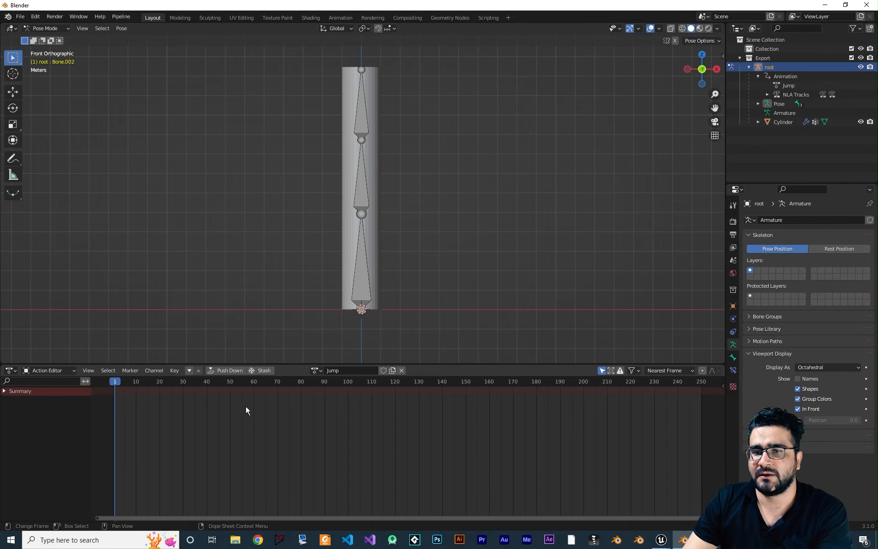
pyautogui.press('a')
pyautogui.moveTo(268, 406); pyautogui.dragTo(109, 385)
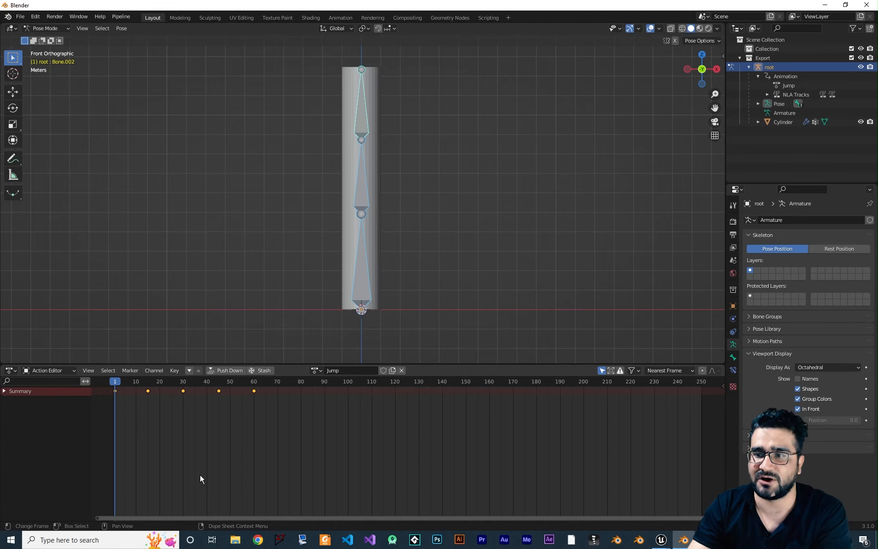
pyautogui.press('Delete')
# - Confirm IDLE still has its bend keys, then return to Jump at frame 0
pyautogui.click(331, 370)
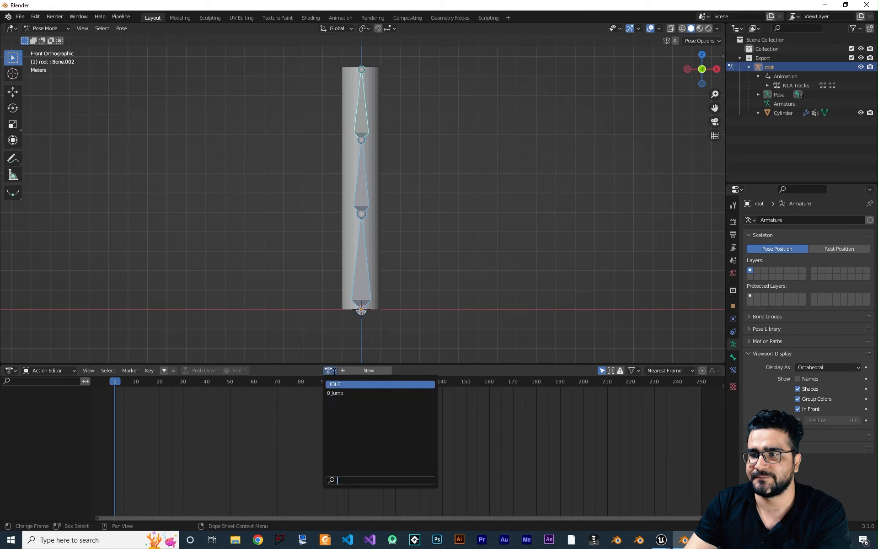
pyautogui.click(341, 386)
pyautogui.moveTo(114, 381); pyautogui.dragTo(238, 382)
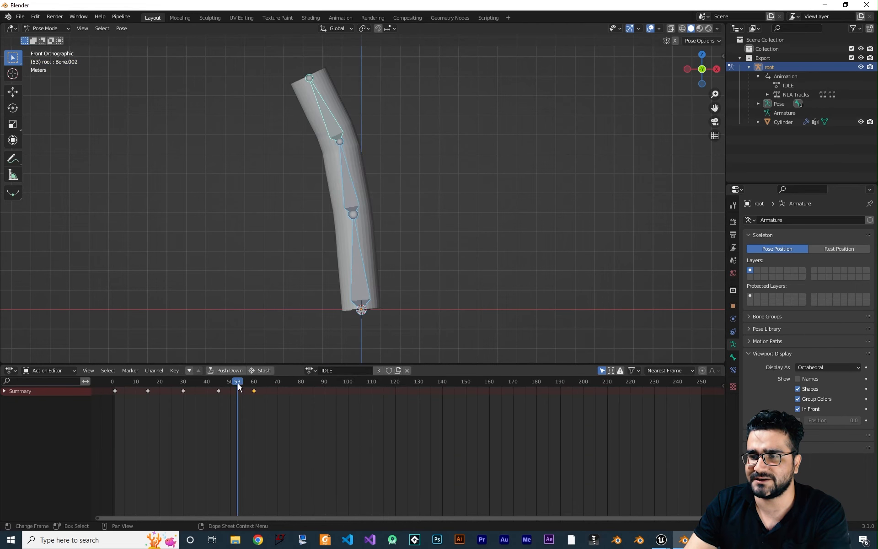
pyautogui.click(315, 370)
pyautogui.click(320, 392)
pyautogui.moveTo(138, 381); pyautogui.dragTo(115, 383)
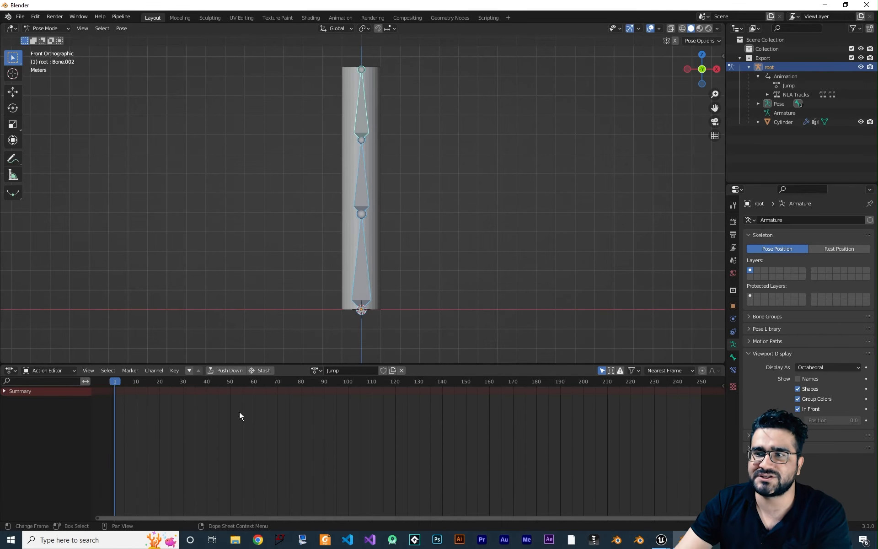
pyautogui.click(361, 266)
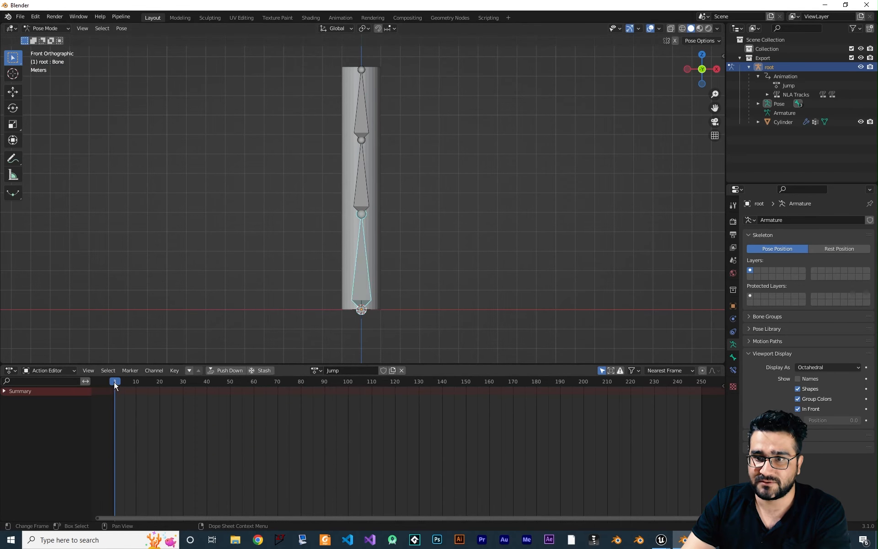
pyautogui.click(112, 382)
# - Key the Jump rest pose with Location, Rotation & Scale at frames 0 and 30
pyautogui.press('a')
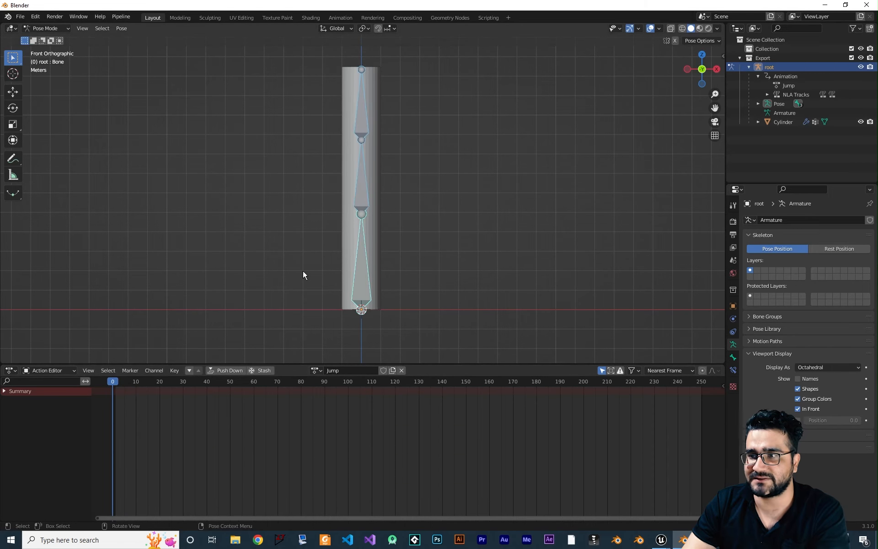
pyautogui.press('i')
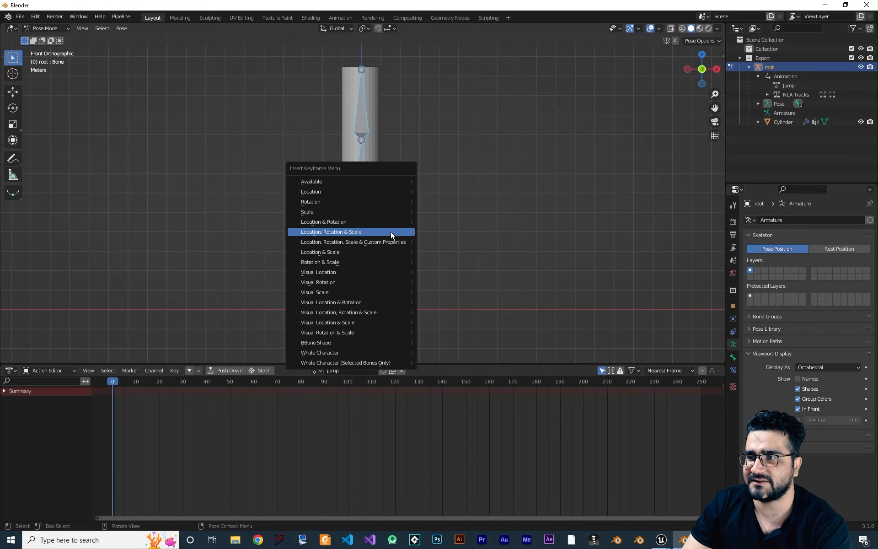
pyautogui.click(365, 232)
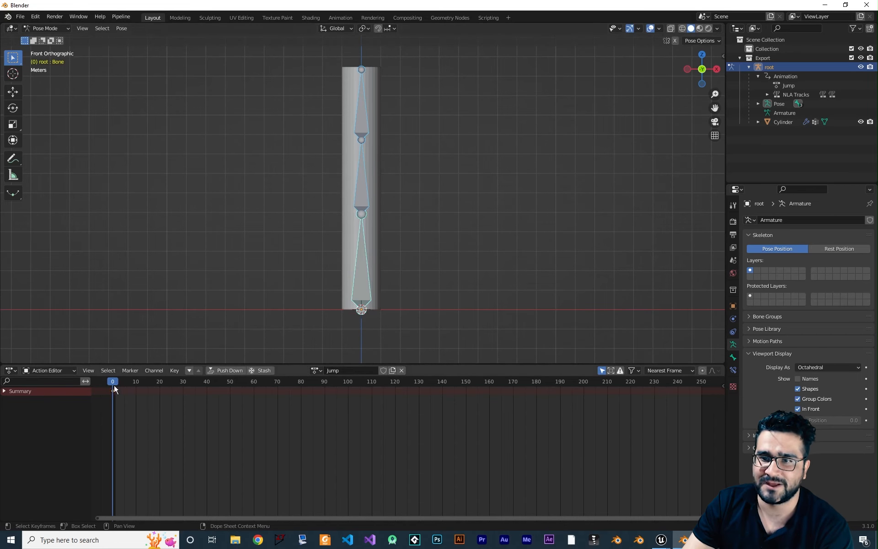
pyautogui.moveTo(112, 386); pyautogui.dragTo(184, 396)
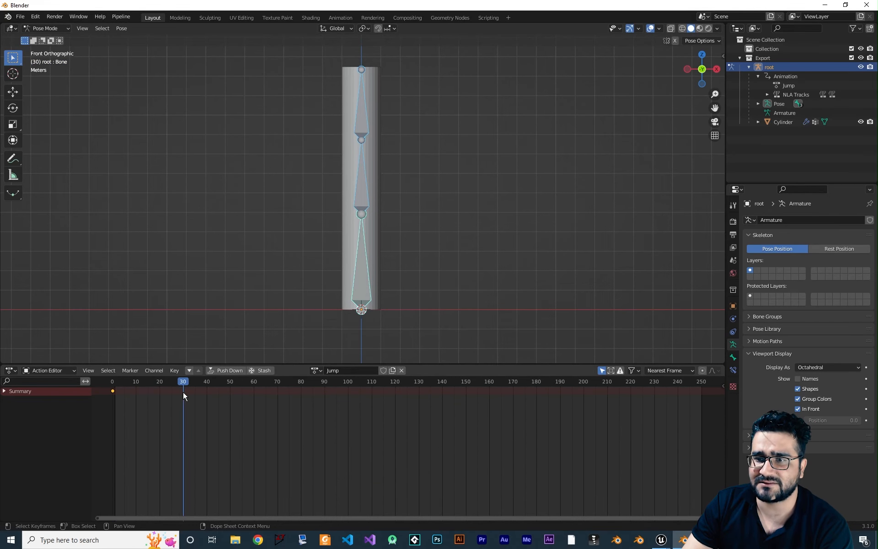
pyautogui.press('i')
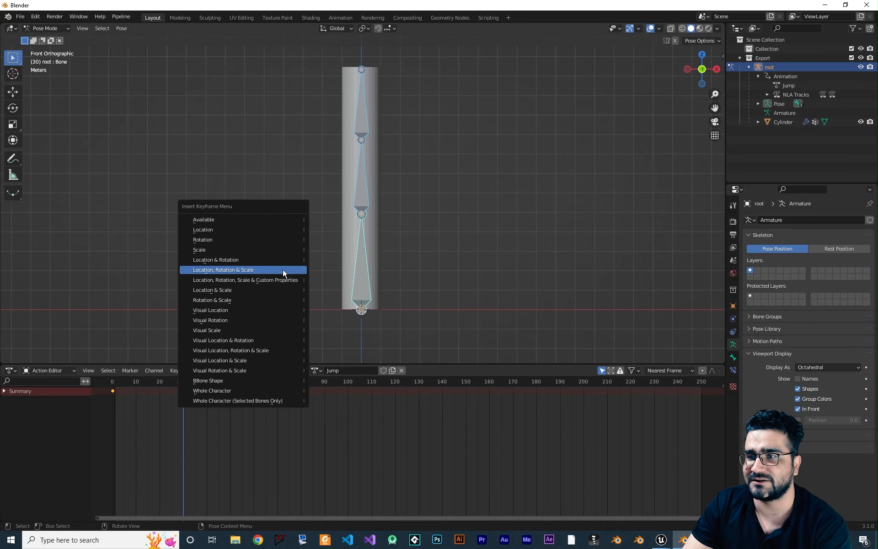
pyautogui.click(284, 272)
# - At frame 15, raise the bottom bone along Z and scale the middle bone to stretch
pyautogui.moveTo(185, 382); pyautogui.dragTo(147, 386)
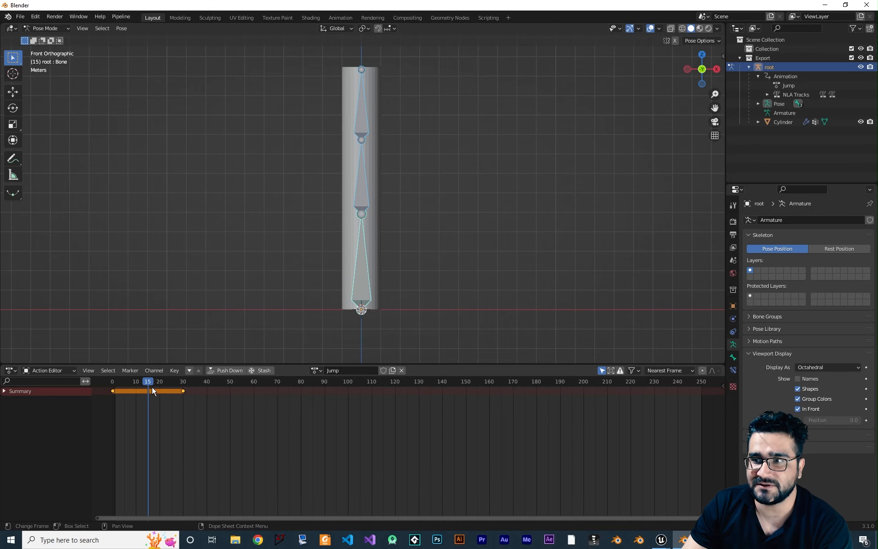
pyautogui.click(359, 295)
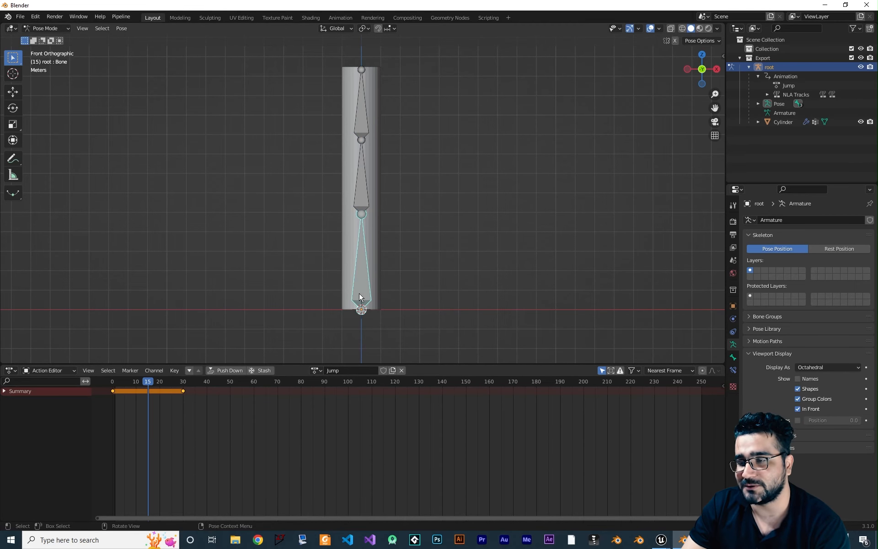
pyautogui.press('g')
pyautogui.press('z')
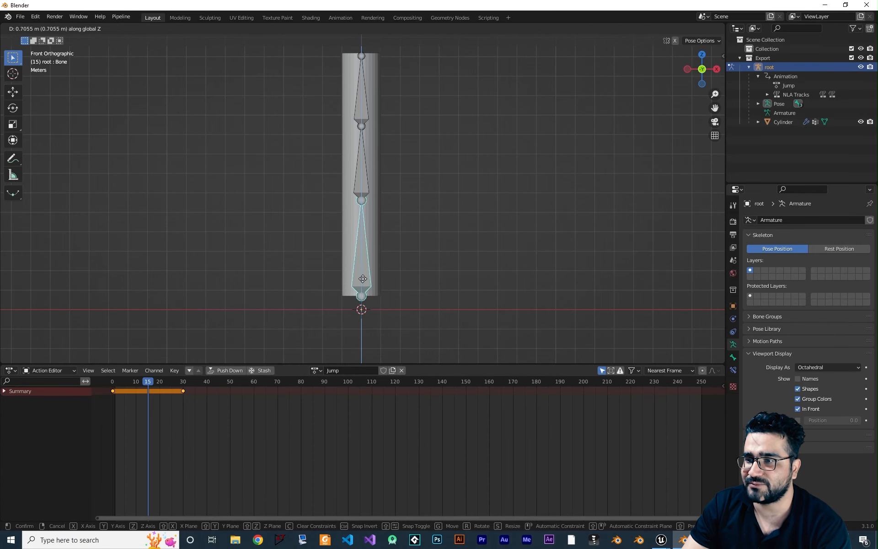
pyautogui.click(366, 233)
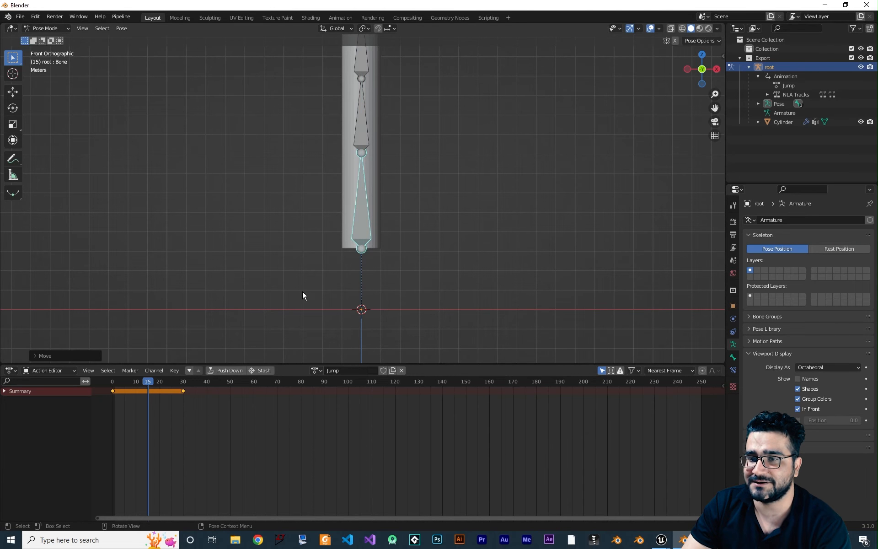
pyautogui.scroll(-2, 396, 206)
pyautogui.keyDown('shift'); pyautogui.moveTo(383, 138); pyautogui.dragTo(378, 221, button='middle'); pyautogui.keyUp('shift')
pyautogui.scroll(1, 377, 222)
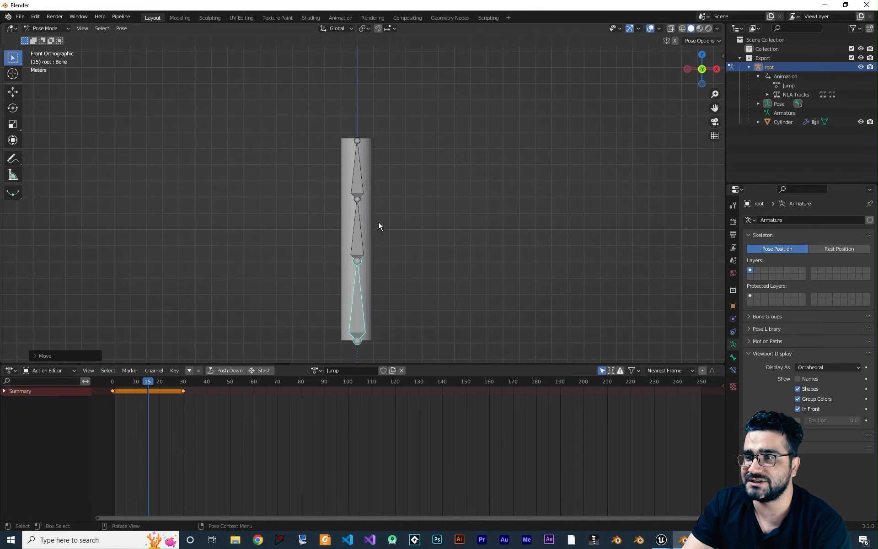
pyautogui.click(353, 244)
pyautogui.press('s')
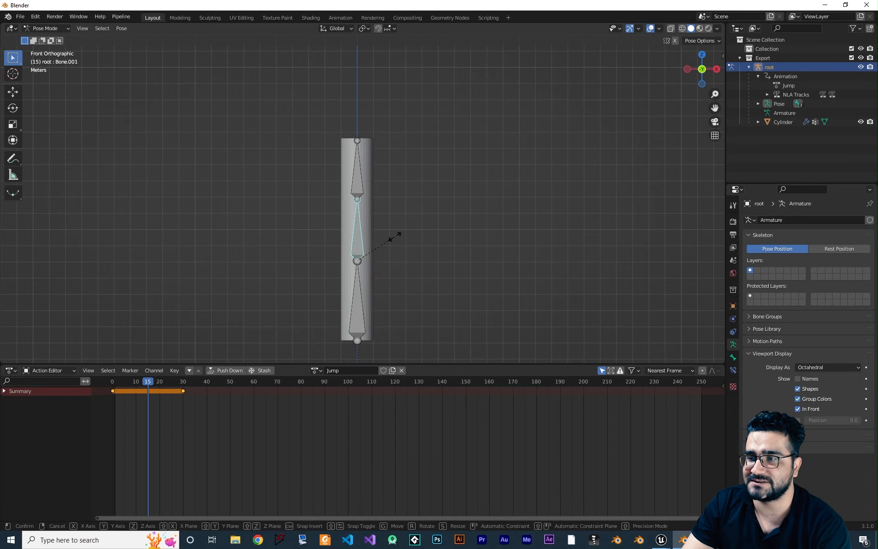
pyautogui.click(403, 232)
pyautogui.click(361, 163)
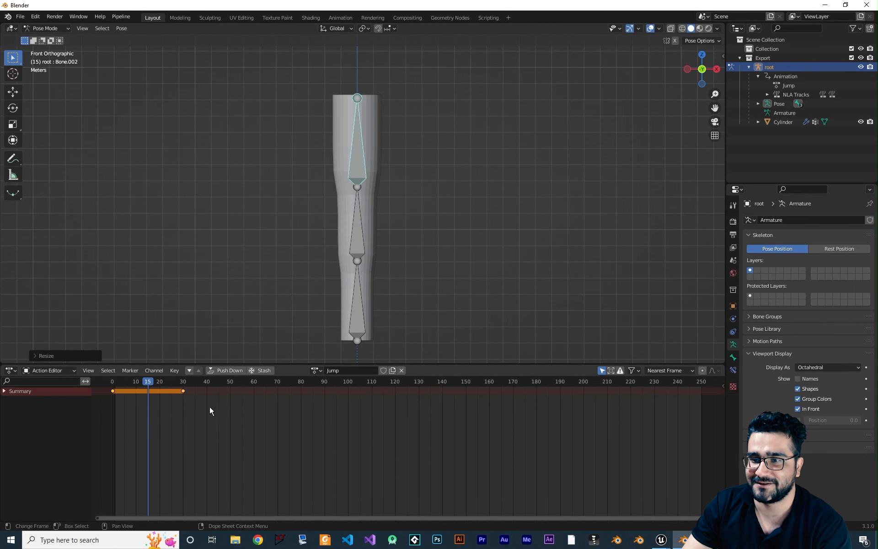
# - Select all bones and key the raised, stretched pose at frame 15
pyautogui.click(409, 273)
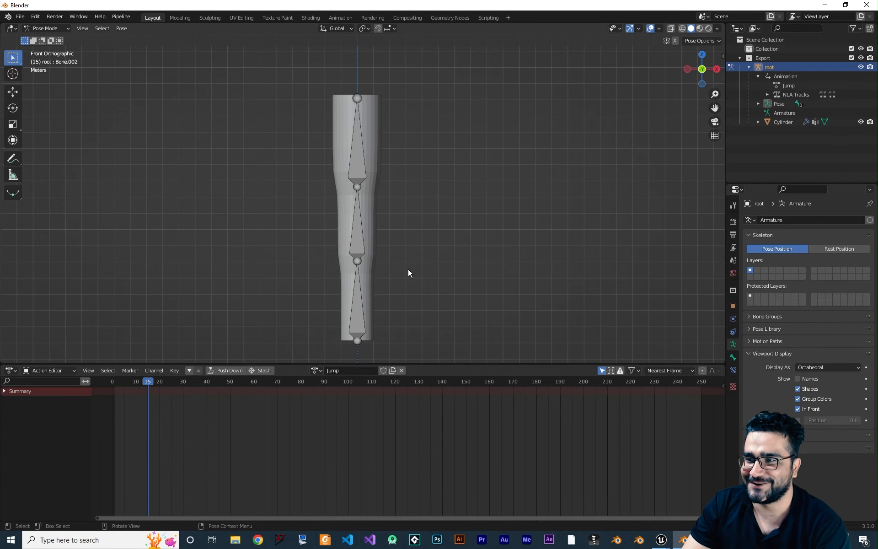
pyautogui.press('a')
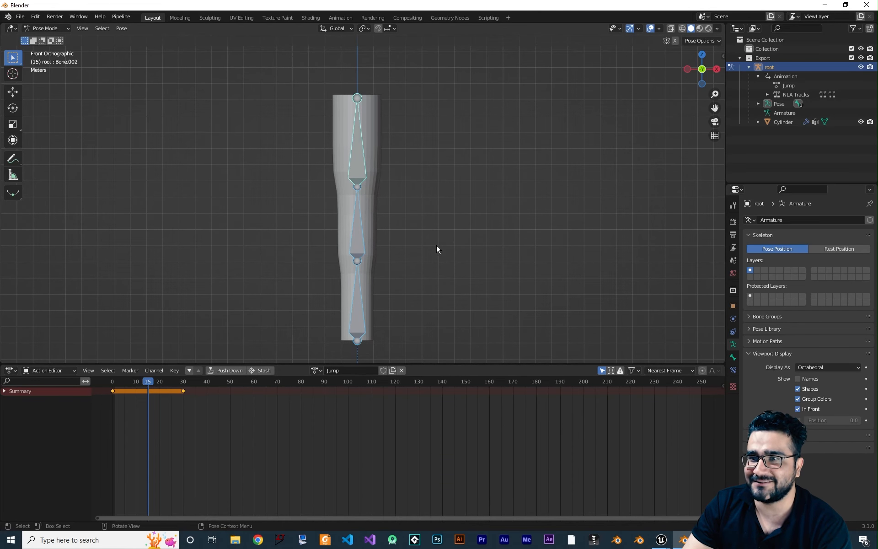
pyautogui.press('i')
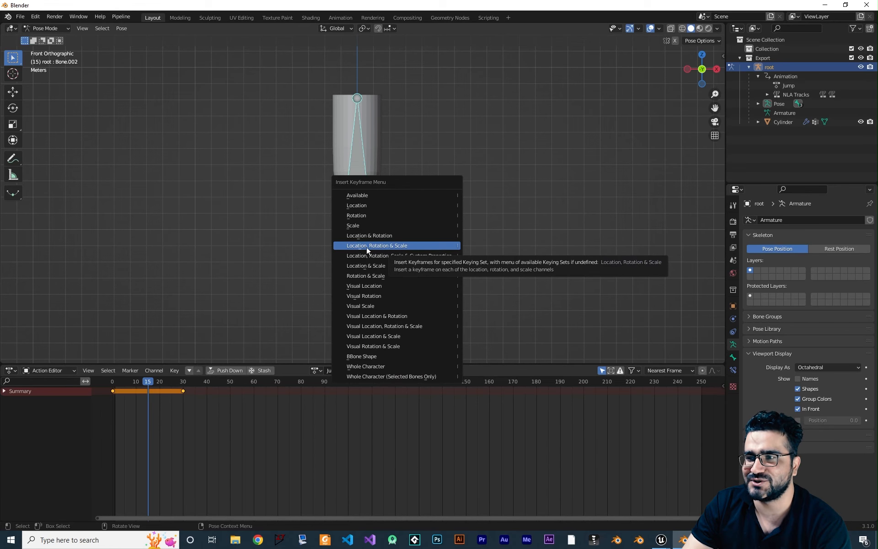
pyautogui.click(386, 246)
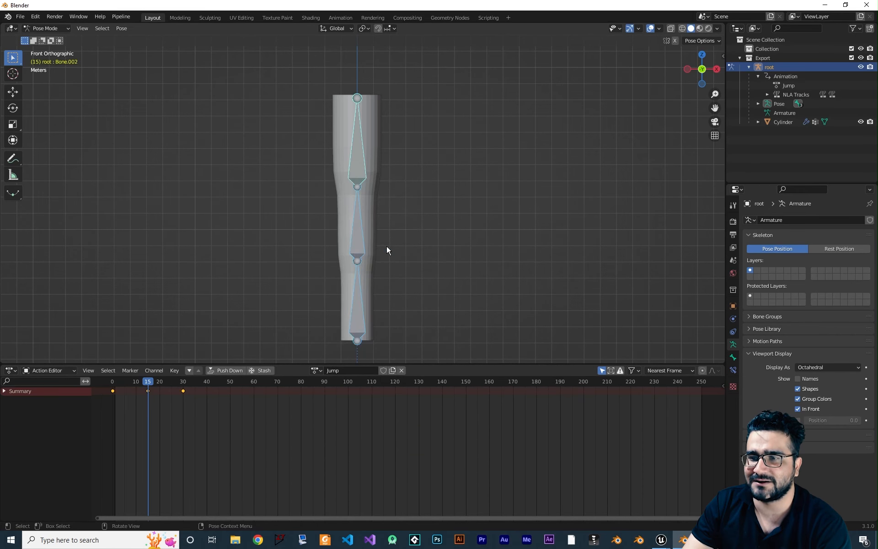
pyautogui.moveTo(119, 383); pyautogui.dragTo(183, 424)
# - Review the Jump and IDLE motions and enable the fake-user shield on Jump
pyautogui.scroll(-2, 299, 245)
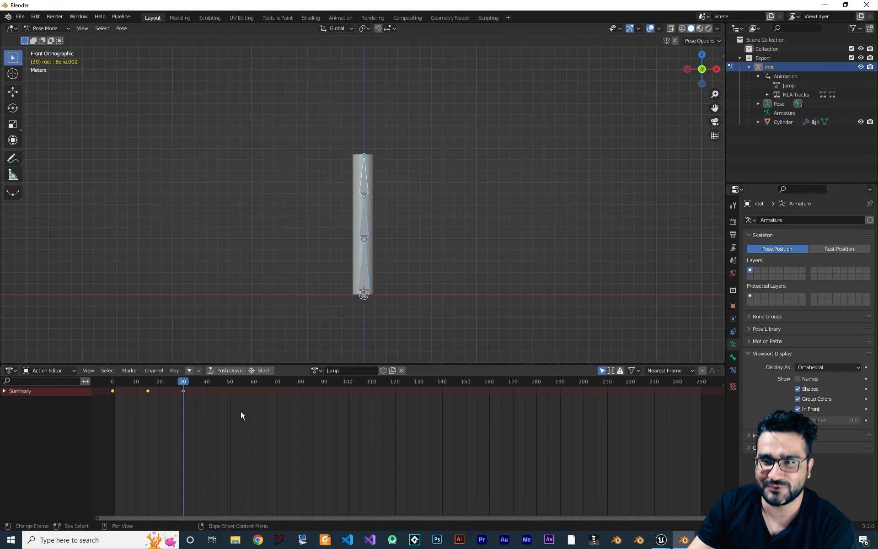
pyautogui.moveTo(180, 380); pyautogui.dragTo(113, 385)
pyautogui.click(314, 370)
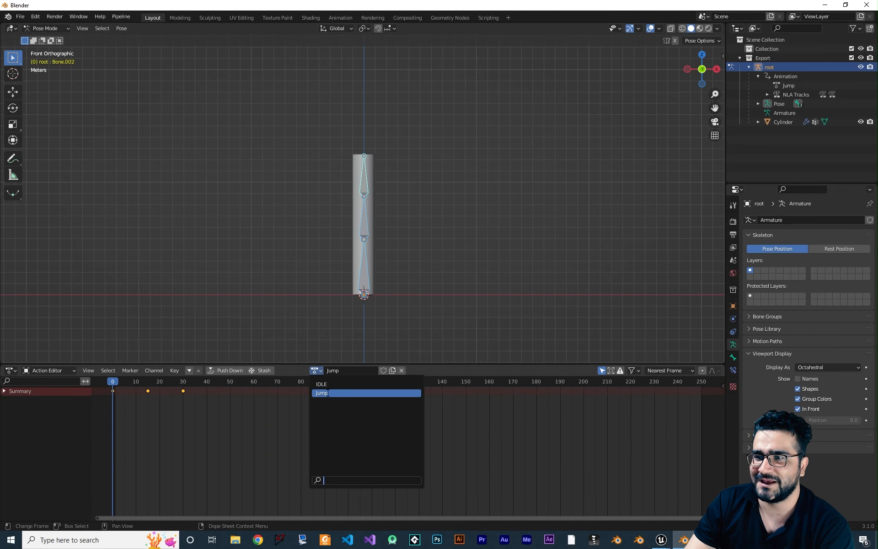
pyautogui.click(322, 384)
pyautogui.moveTo(114, 379); pyautogui.dragTo(155, 387)
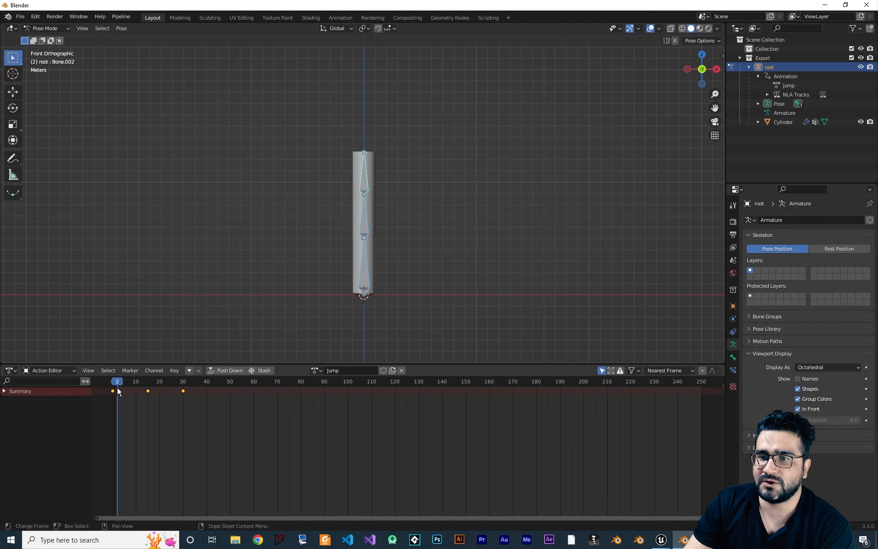
pyautogui.moveTo(118, 388); pyautogui.dragTo(149, 391)
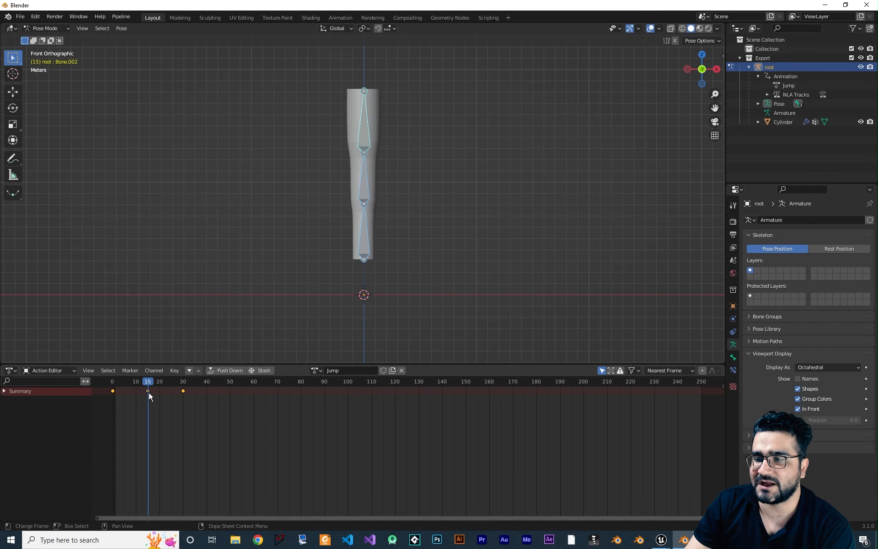
pyautogui.click(383, 369)
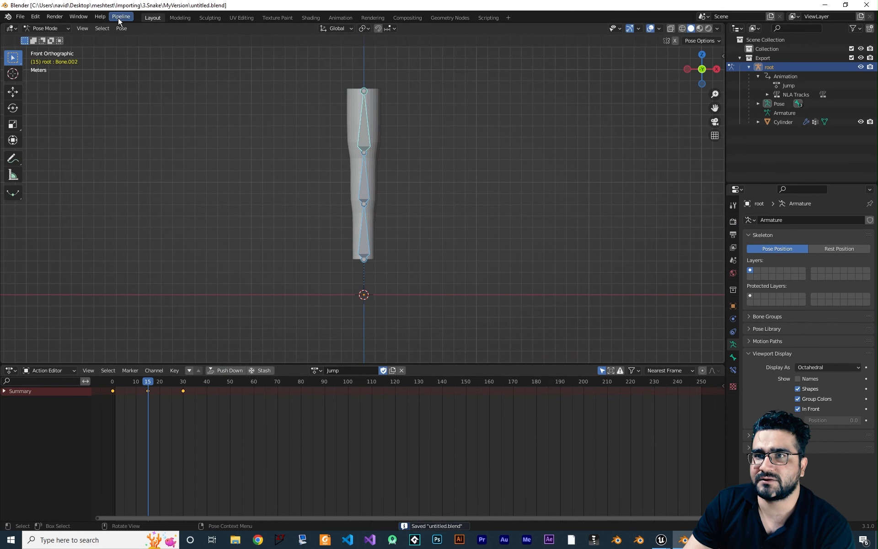
# - Send the rig with its IDLE and Jump actions to Unreal via Pipeline > Export
pyautogui.click(118, 17)
pyautogui.moveTo(134, 35)
pyautogui.click(184, 35)
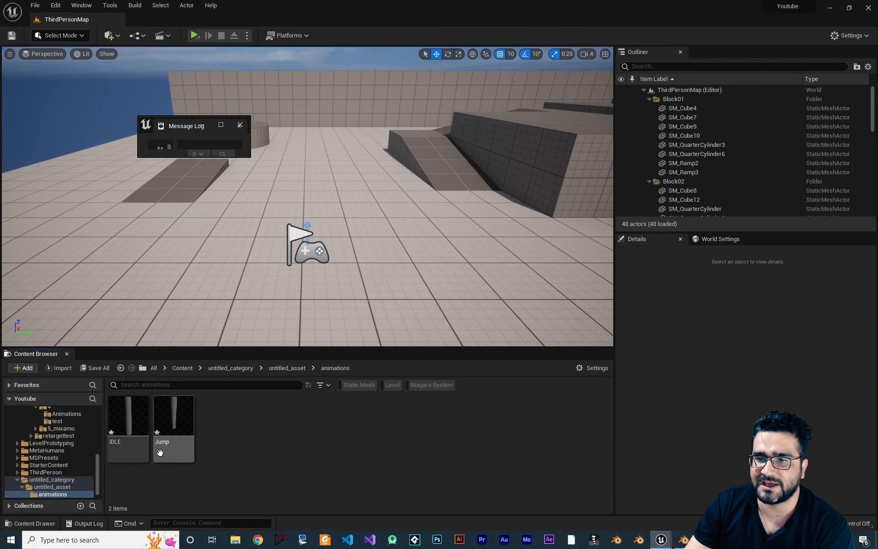
# - Preview the imported Jump animation, then show the untitled_asset folder's Cylinder assets
pyautogui.click(174, 426)
pyautogui.doubleClick(173, 423)
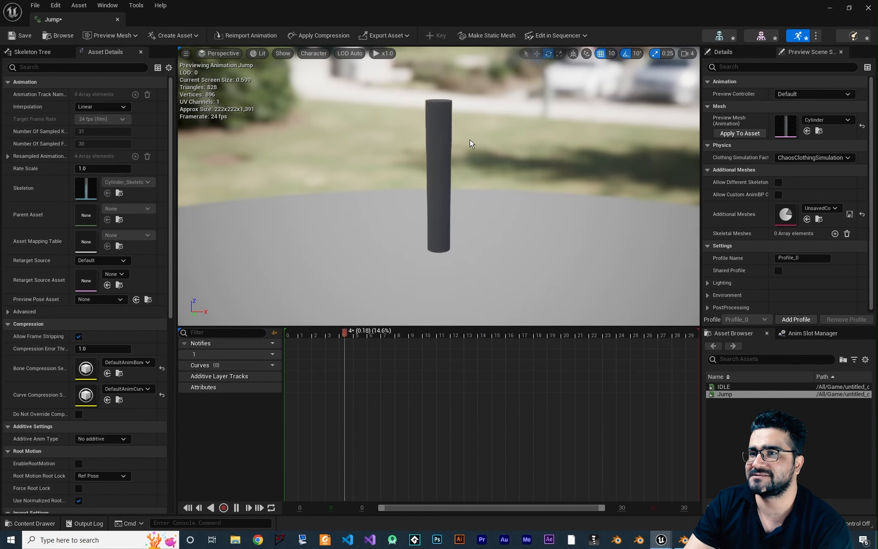
pyautogui.click(117, 19)
pyautogui.click(50, 486)
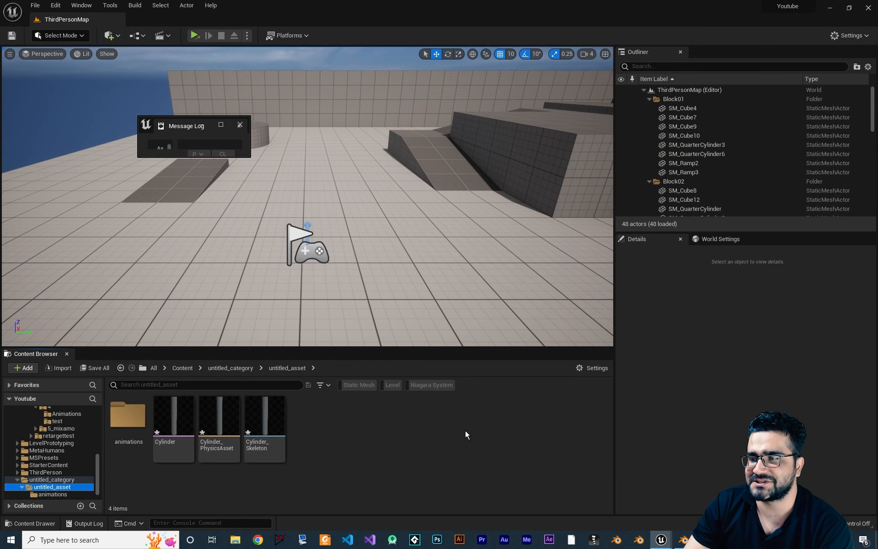
# - Back in Blender, expand the rig's NLA Tracks to show IDLE and Jump, then scrub Jump to frame 36
pyautogui.click(683, 540)
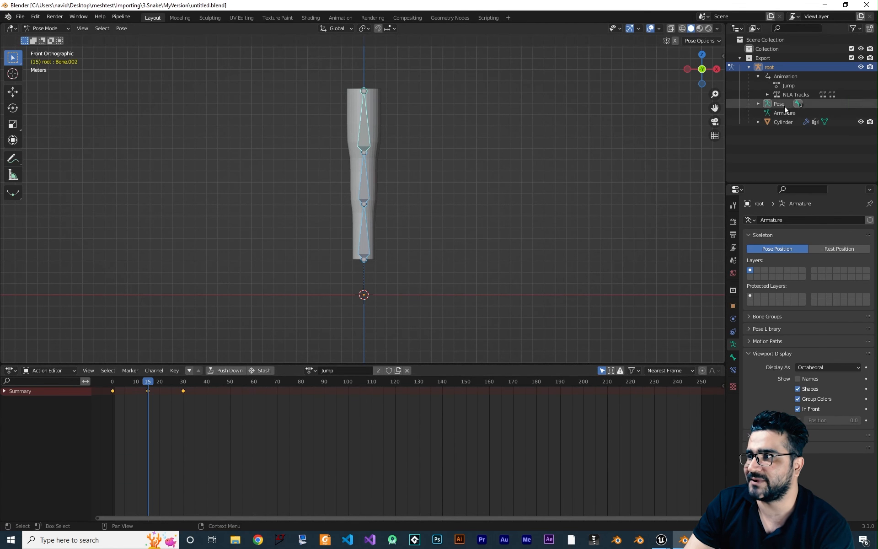
pyautogui.click(767, 94)
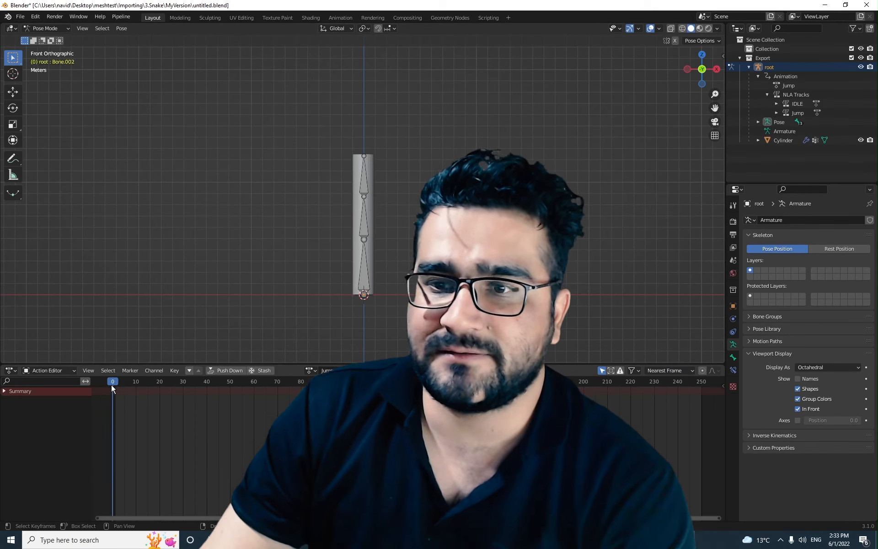
pyautogui.moveTo(111, 384); pyautogui.dragTo(203, 390)
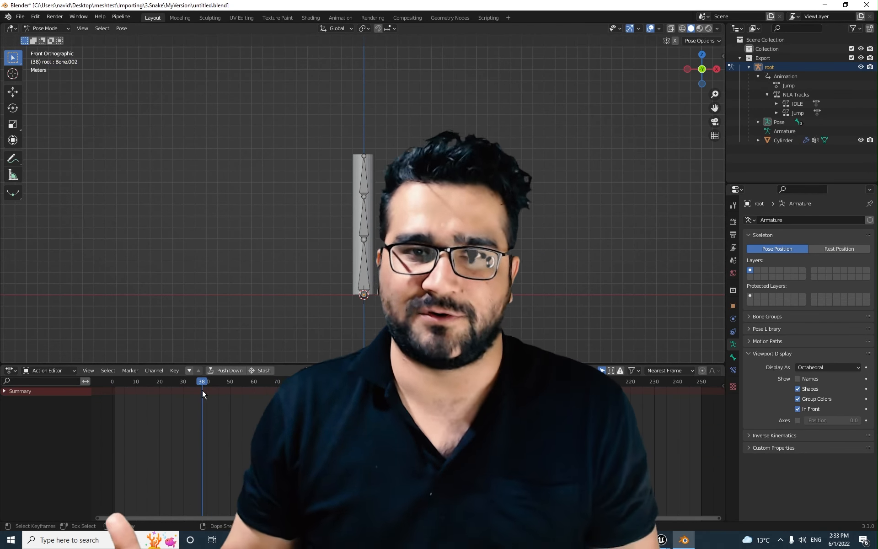